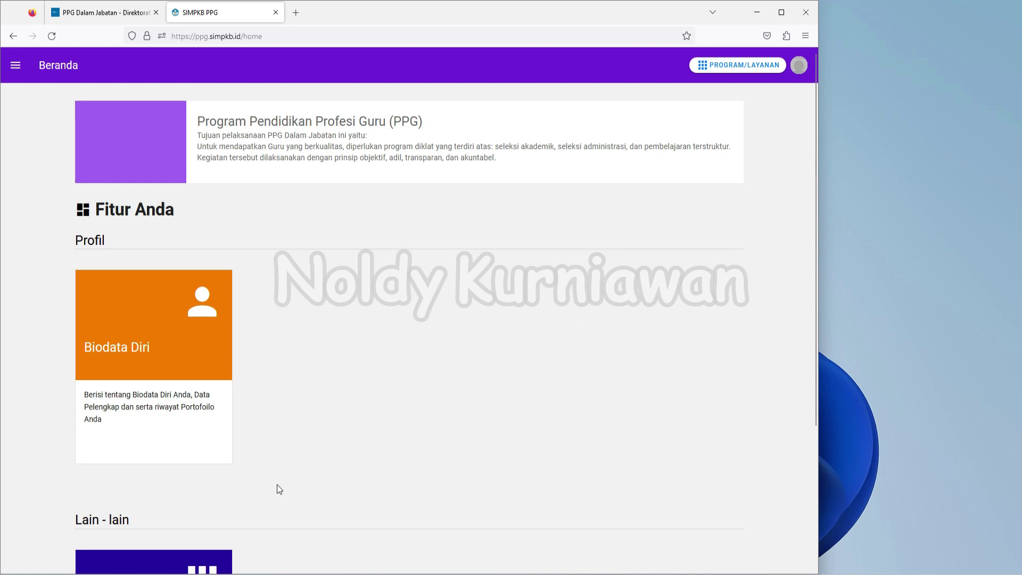
- Open the Biodata Diri profile in a maximized browser window and look through its status and data sections
left_click(782, 13)
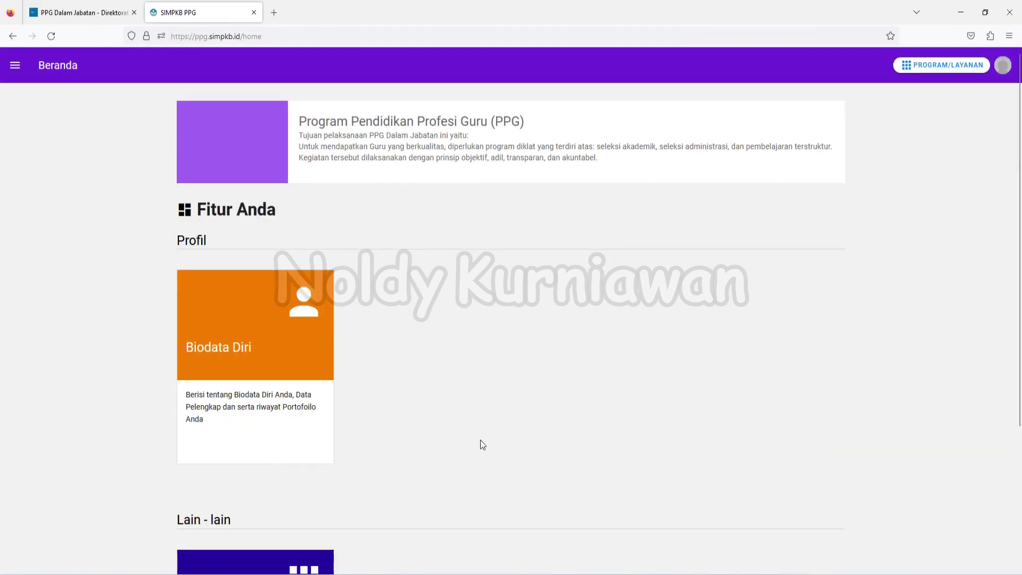
left_click(249, 331)
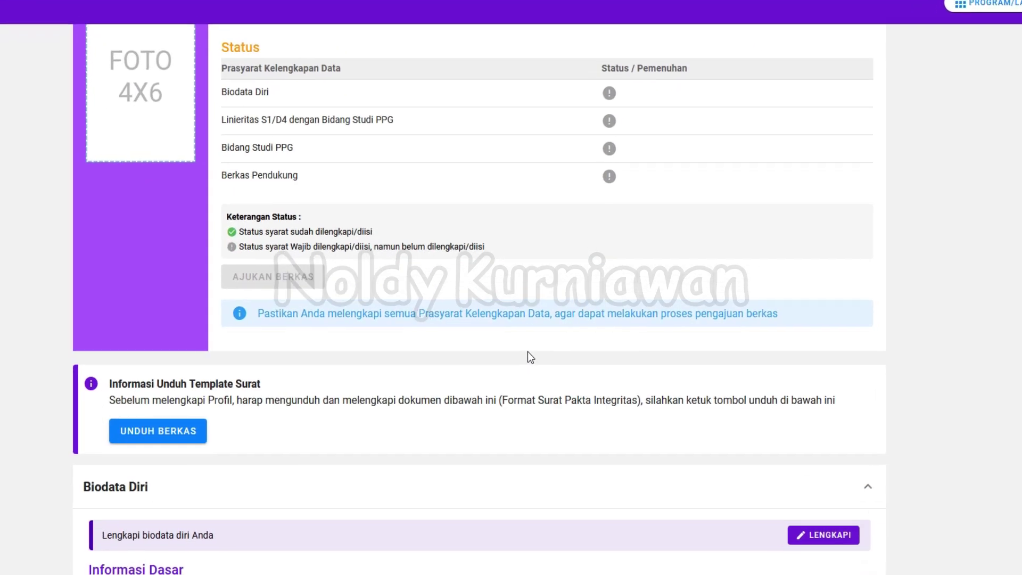
scroll(537, 353, "down", 10)
scroll(538, 362, "down", 3)
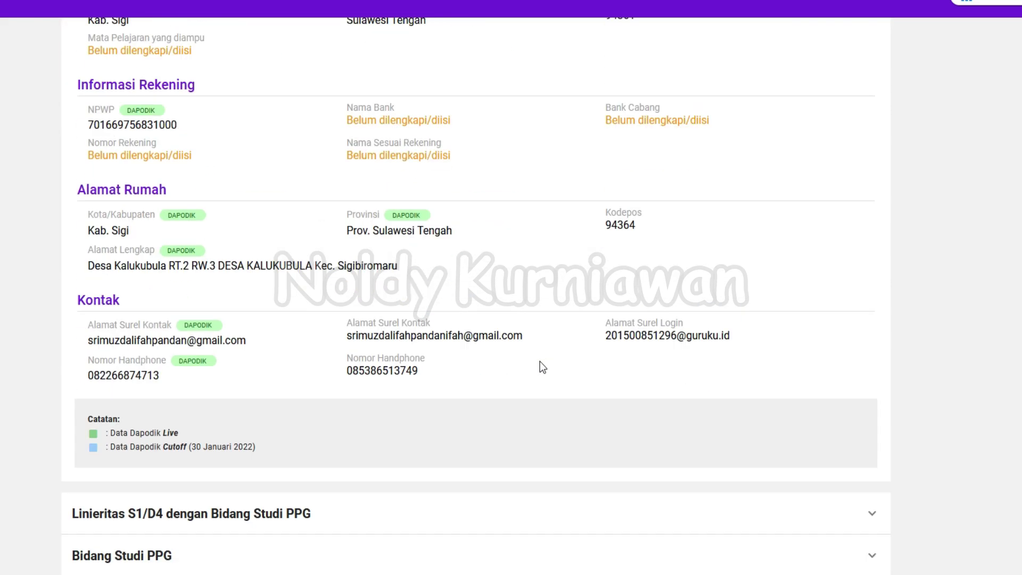
scroll(548, 386, "up", 12)
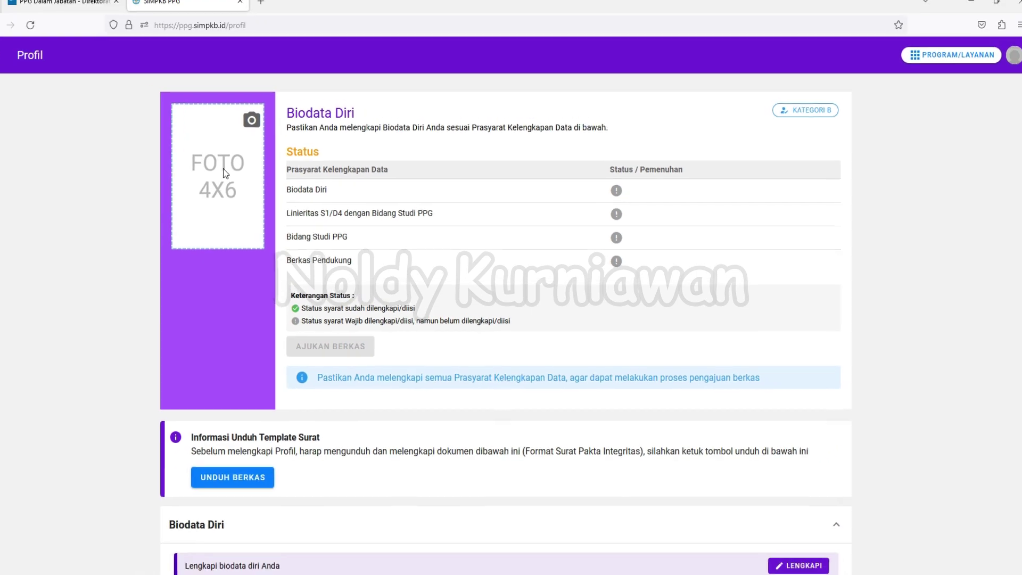
- Choose the portrait image img20230604_10474455 from the teacher's folder in Downloads as the 4x6 profile photo
left_click(265, 128)
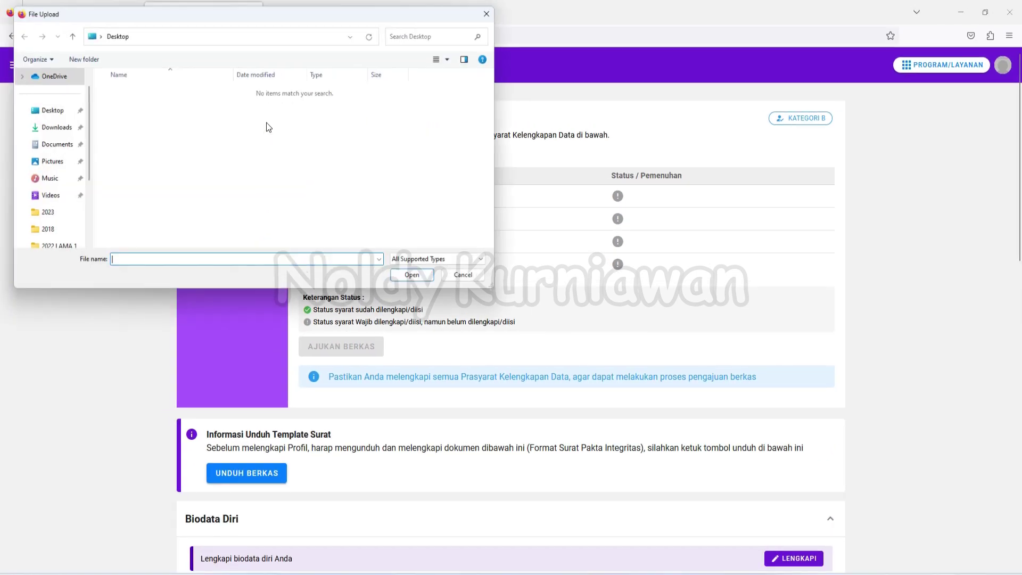
left_click(49, 128)
double_click(127, 113)
left_click(144, 105)
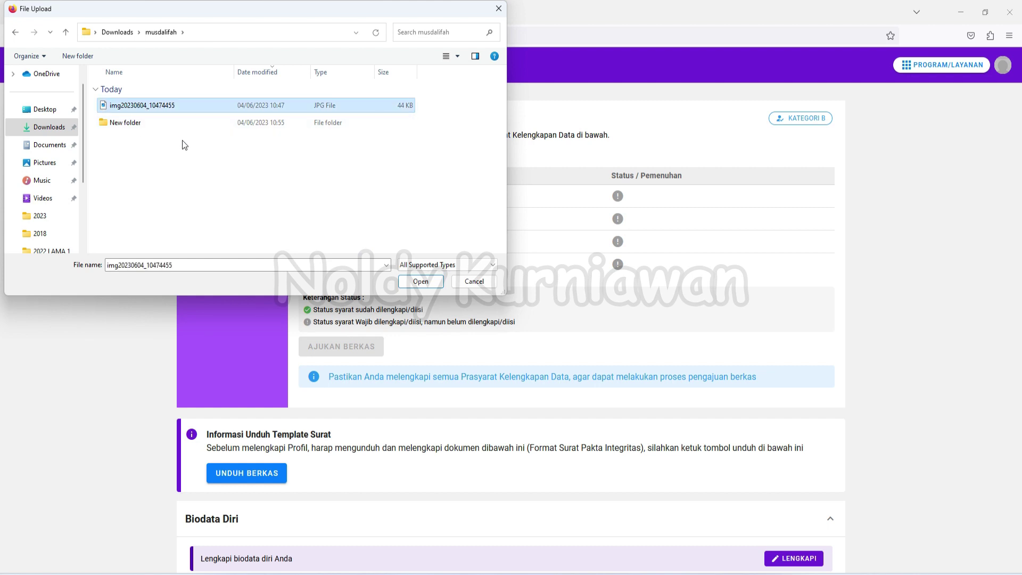
scroll(202, 181, "up", 4, "ctrl")
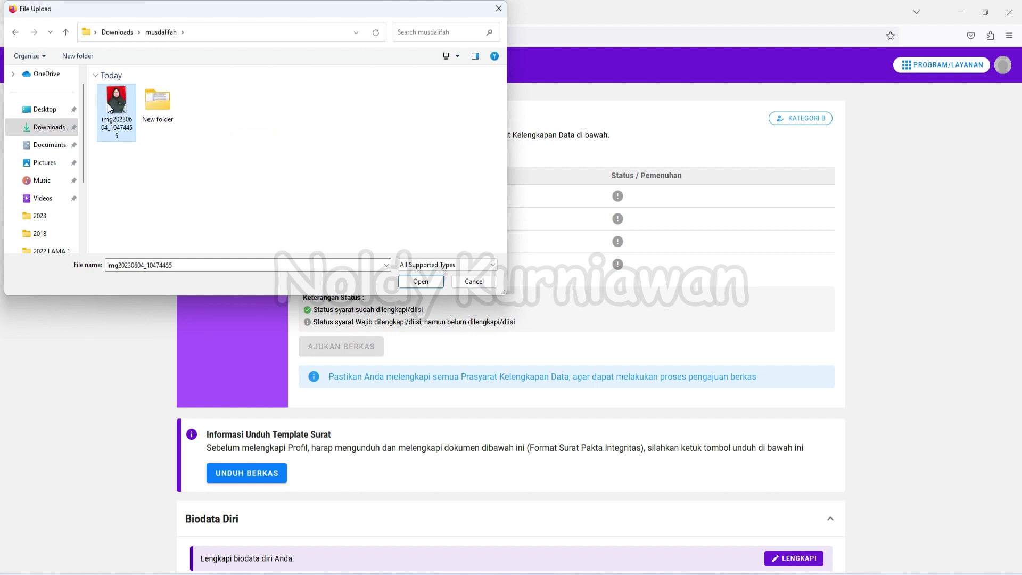
double_click(110, 107)
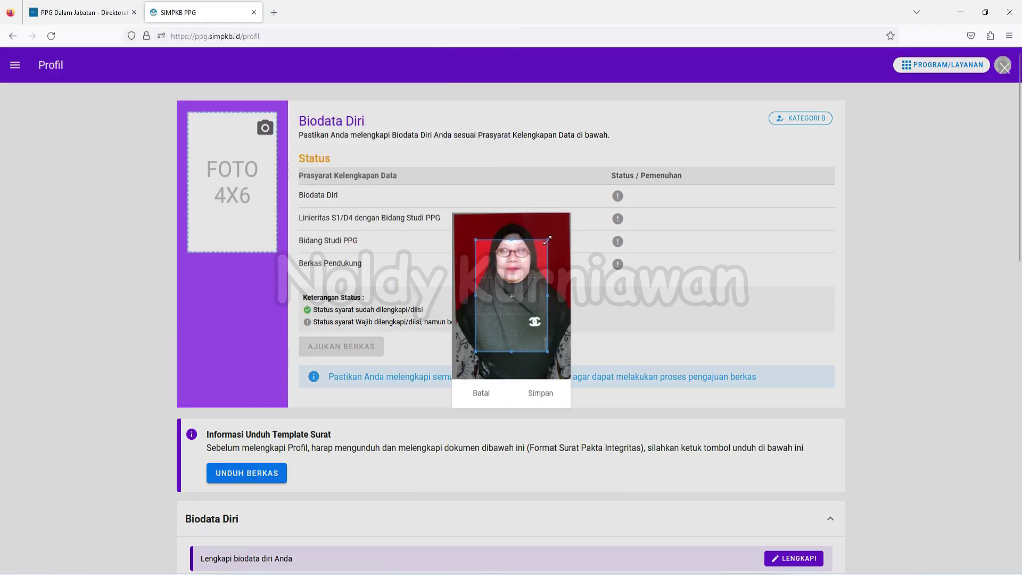
- Enlarge the crop area to cover nearly the whole portrait and save it as the profile photo
left_click_drag(546, 240, 566, 213)
left_click_drag(538, 266, 519, 268)
mouse_move(547, 356)
left_mouse_down()
mouse_move(578, 374)
mouse_move(543, 342)
left_mouse_up()
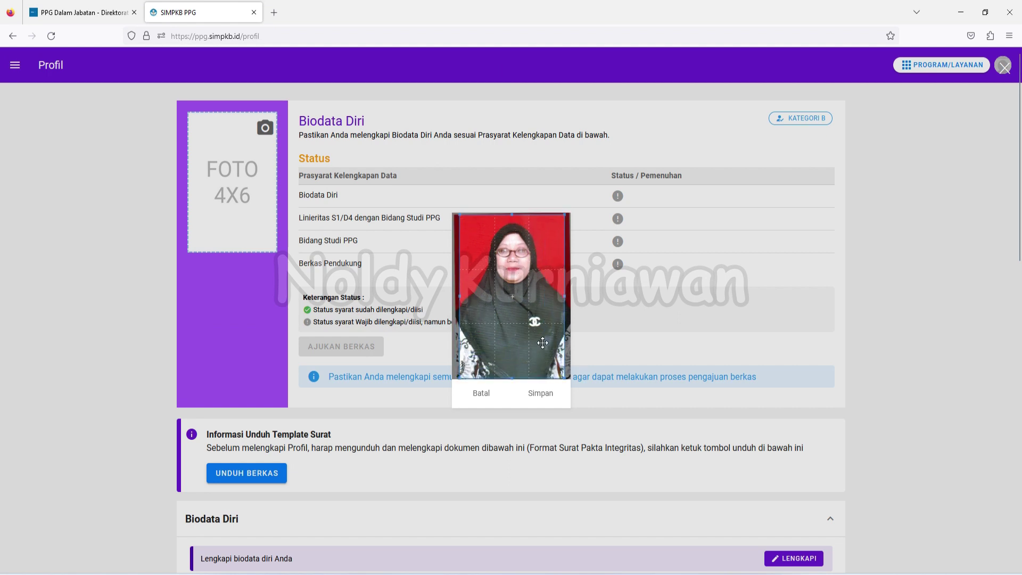
left_click(531, 397)
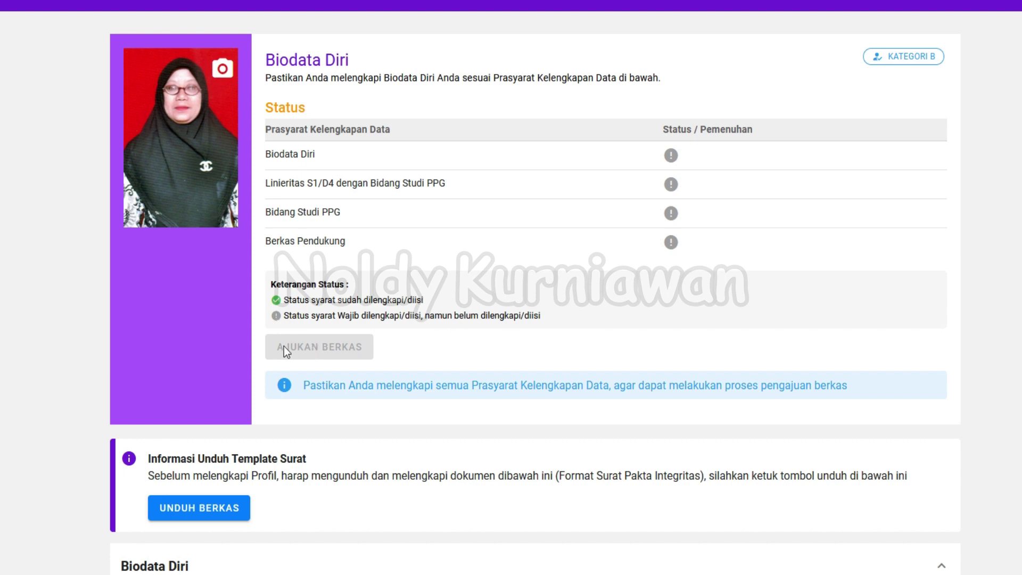
- Download the Pakta Integritas letter template and open Pakta_Integritas_PPG_Daljab_2023(1).docx in Word
scroll(598, 306, "down", 1)
scroll(601, 317, "up", 1)
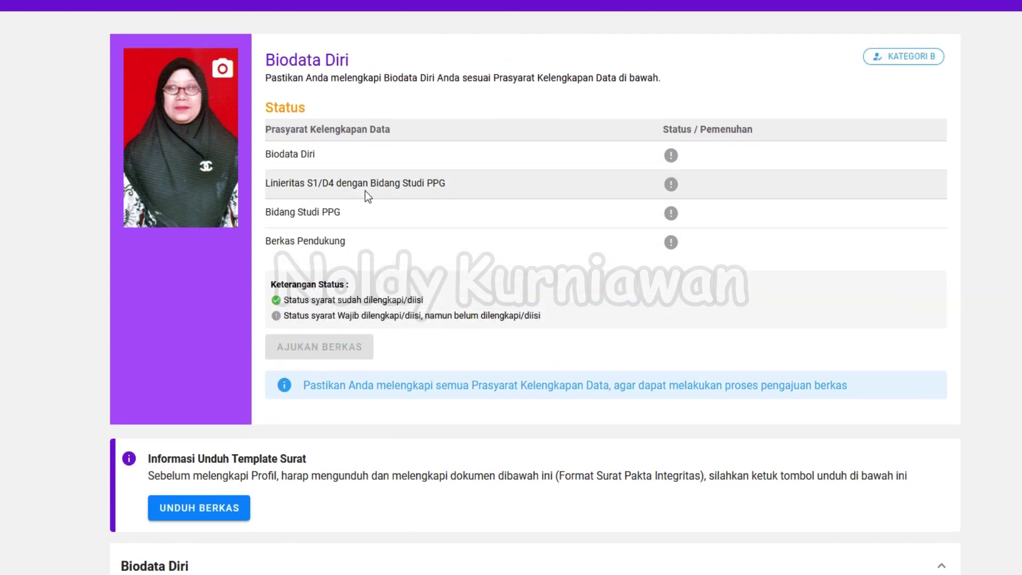
scroll(589, 341, "down", 4)
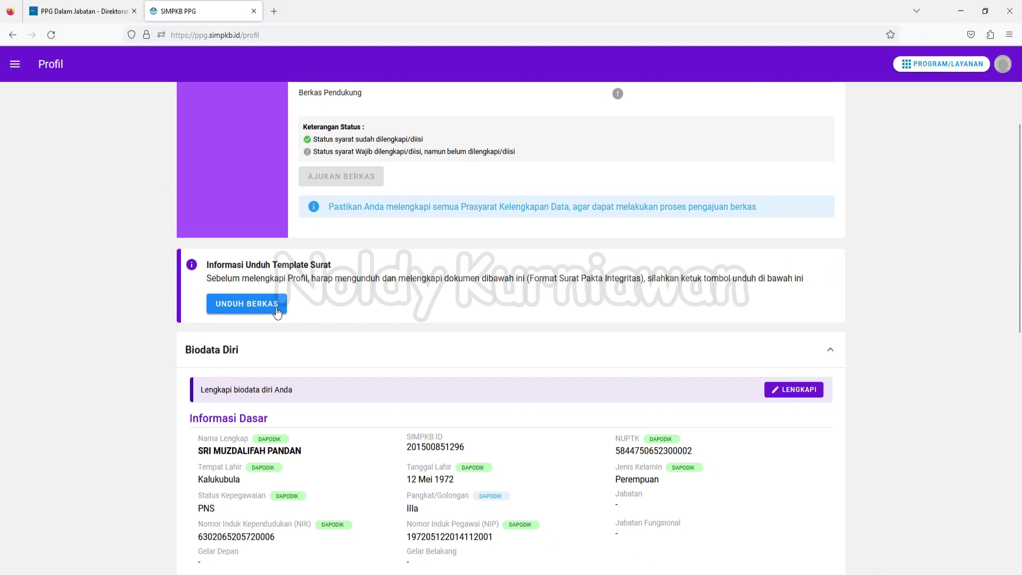
left_click(202, 298)
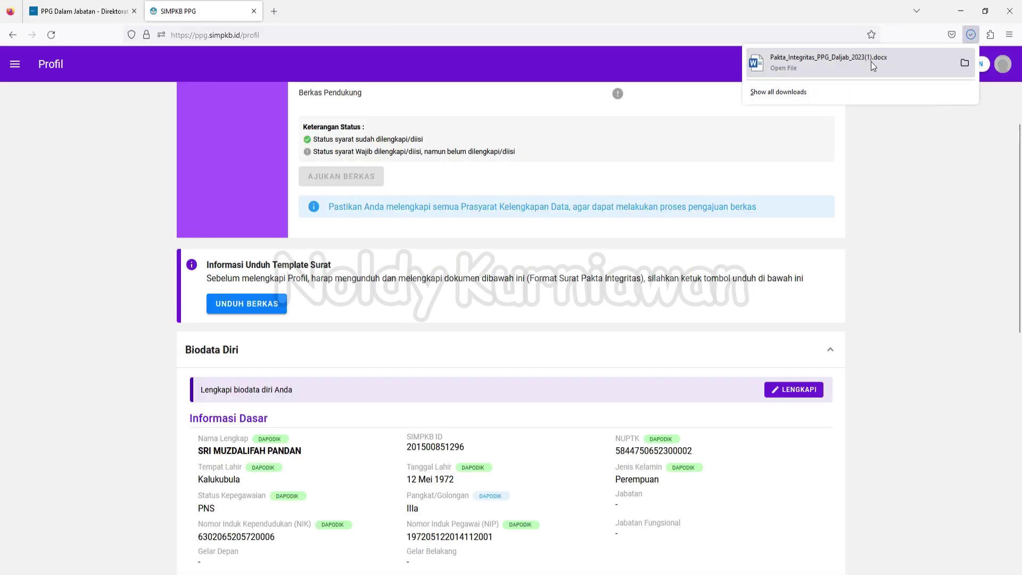
left_click(883, 62)
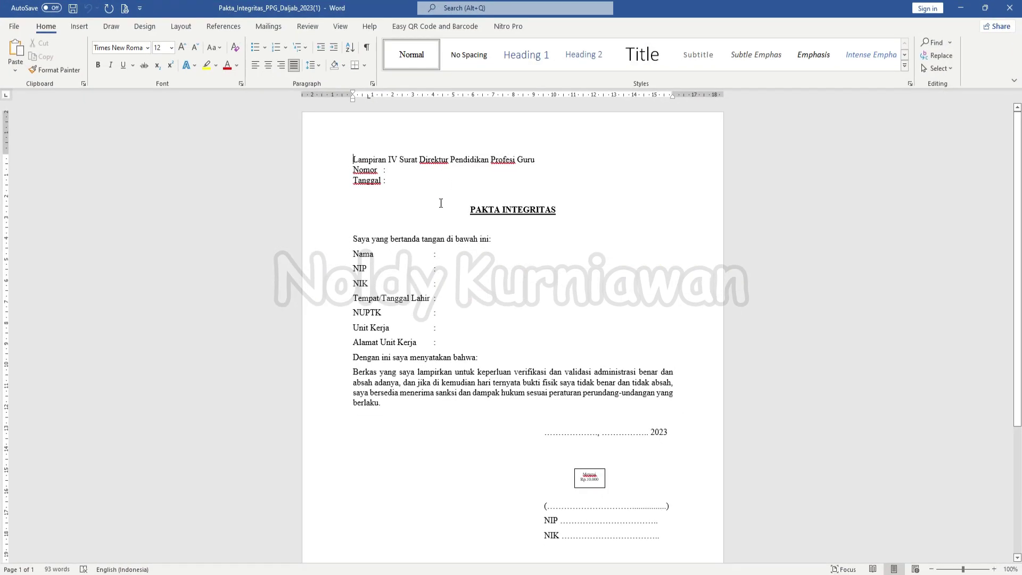
- Delete the Lampiran IV, Nomor and Tanggal lines above the PAKTA INTEGRITAS title
left_click_drag(341, 160, 429, 183)
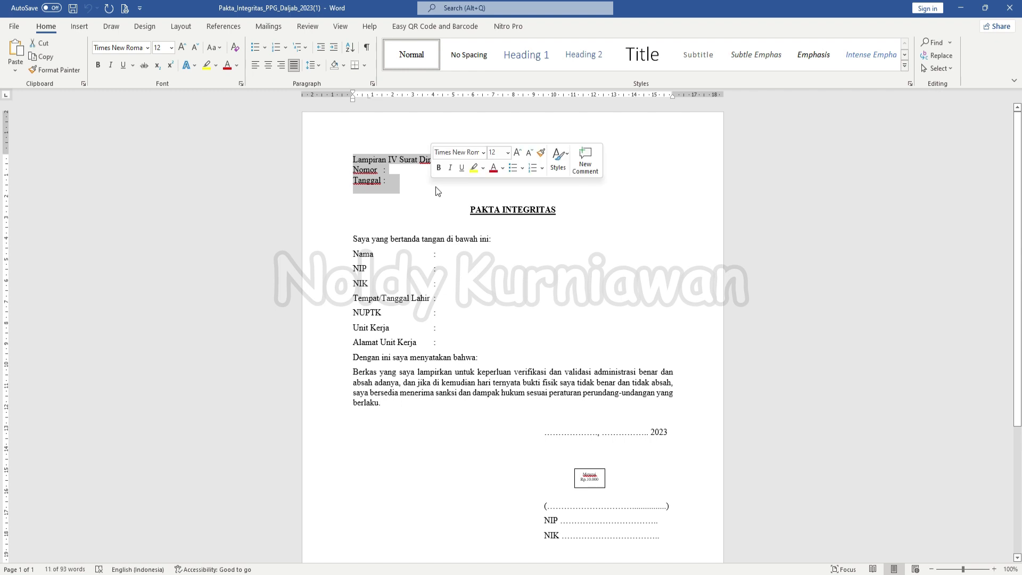
key("Delete")
key("Delete")
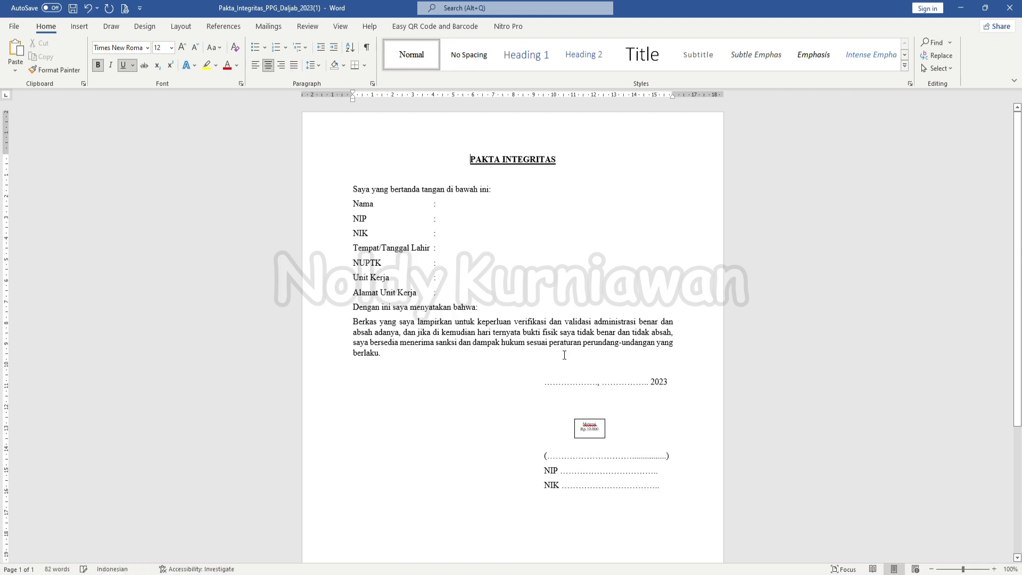
- Look over the blank identity and signature fields, then close the Pakta Integritas document without saving
left_click(440, 201)
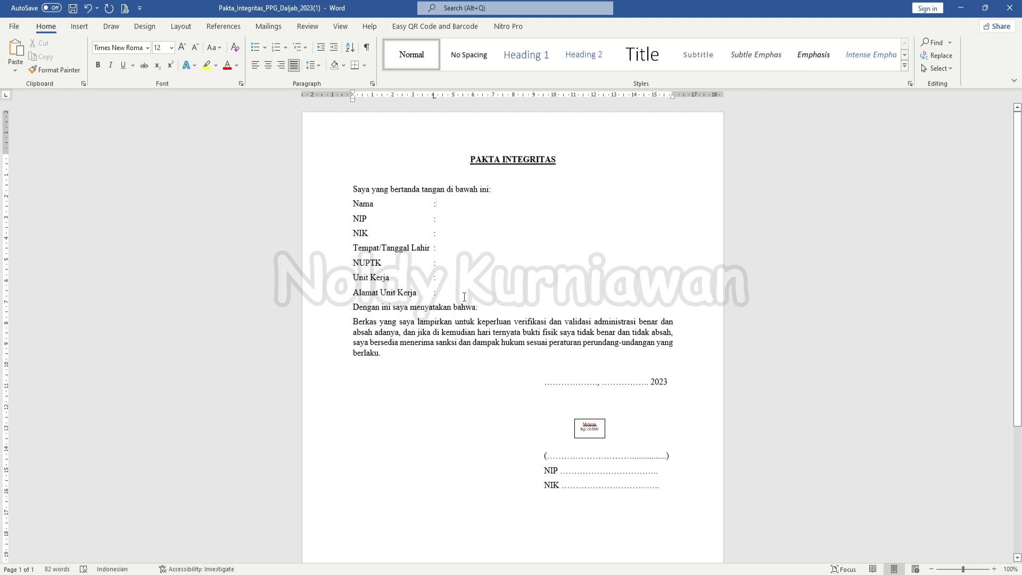
left_click(433, 474)
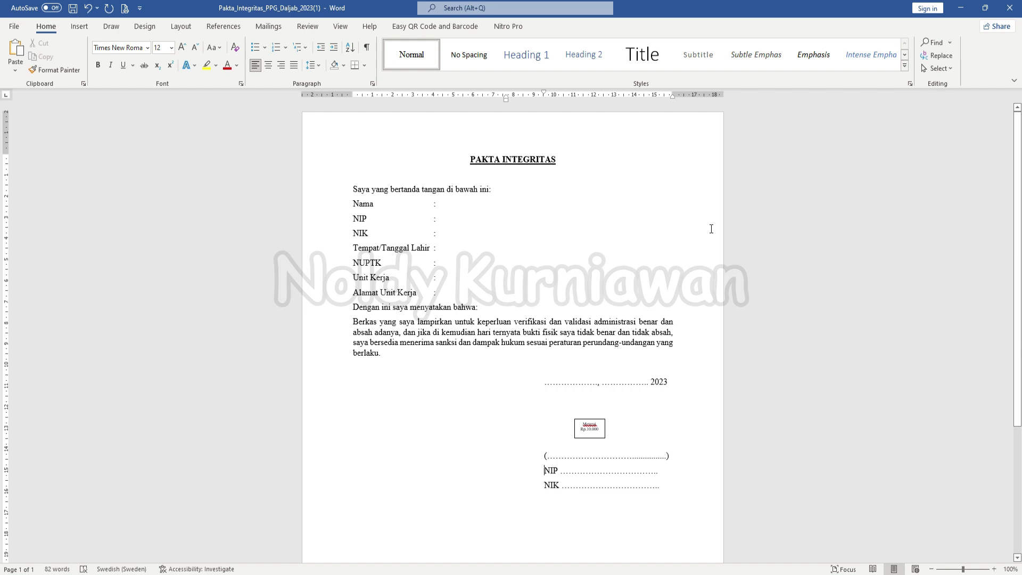
left_click(1010, 8)
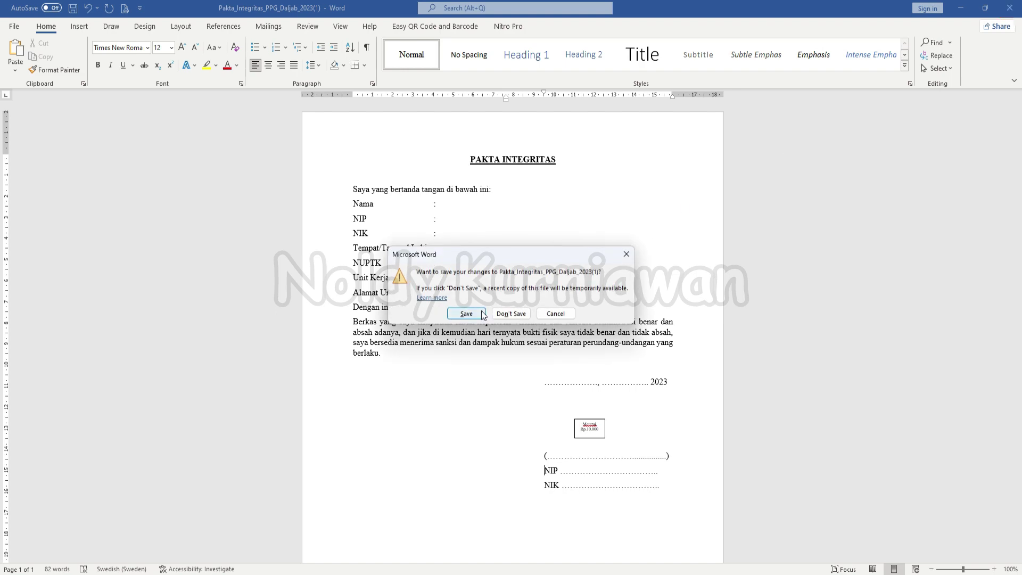
left_click(512, 313)
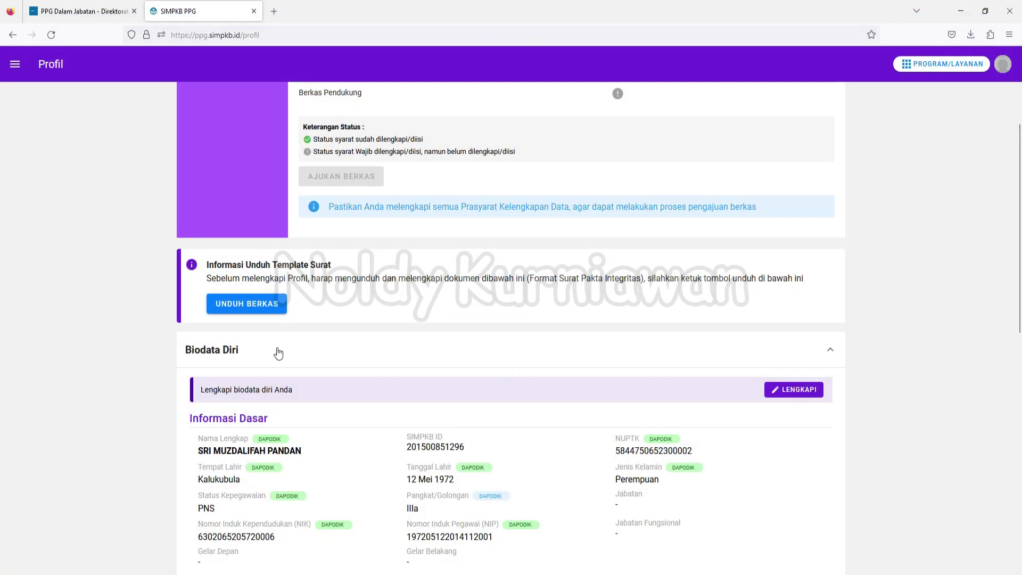
left_click(799, 389)
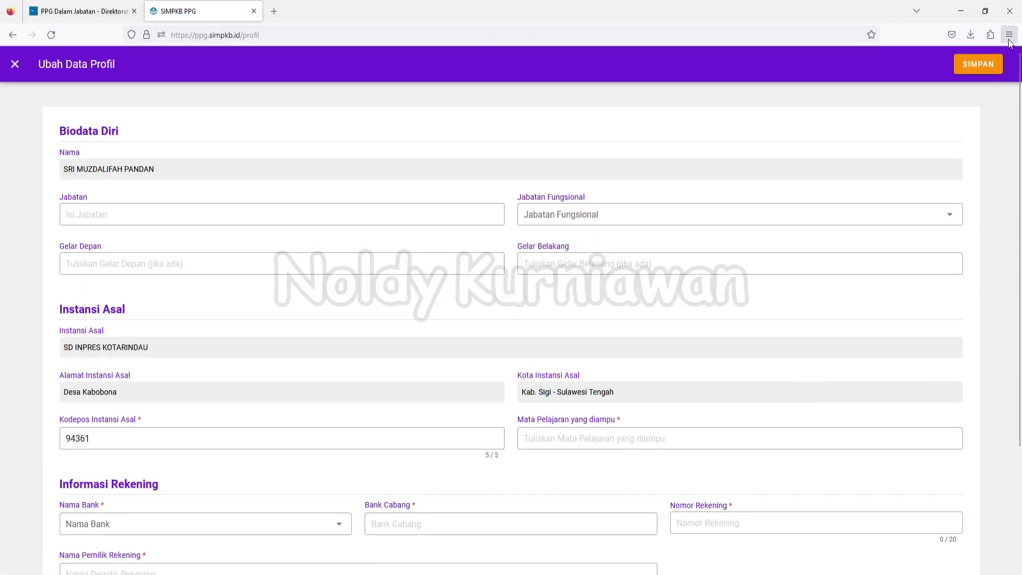
left_click(16, 65)
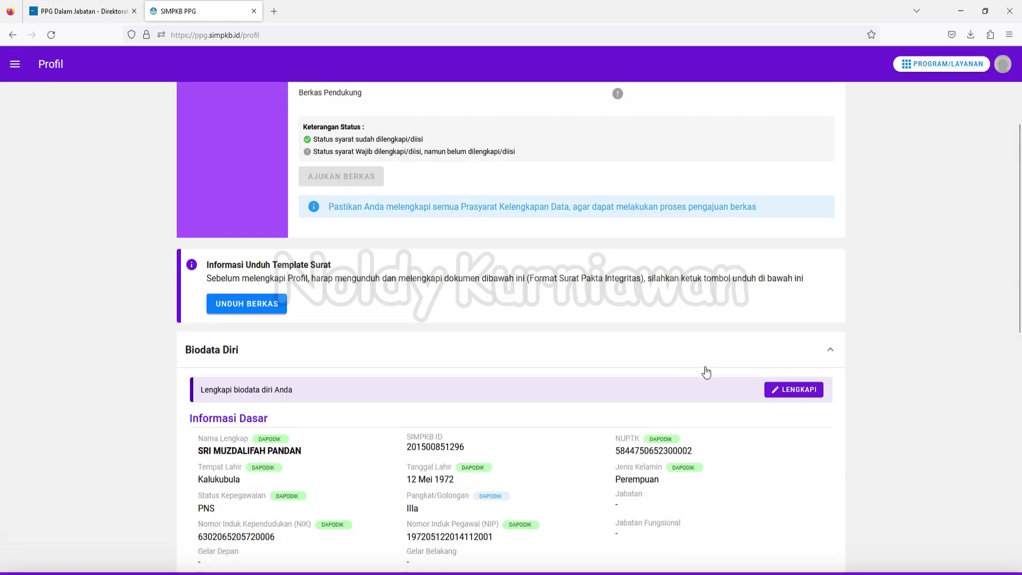
left_click(828, 352)
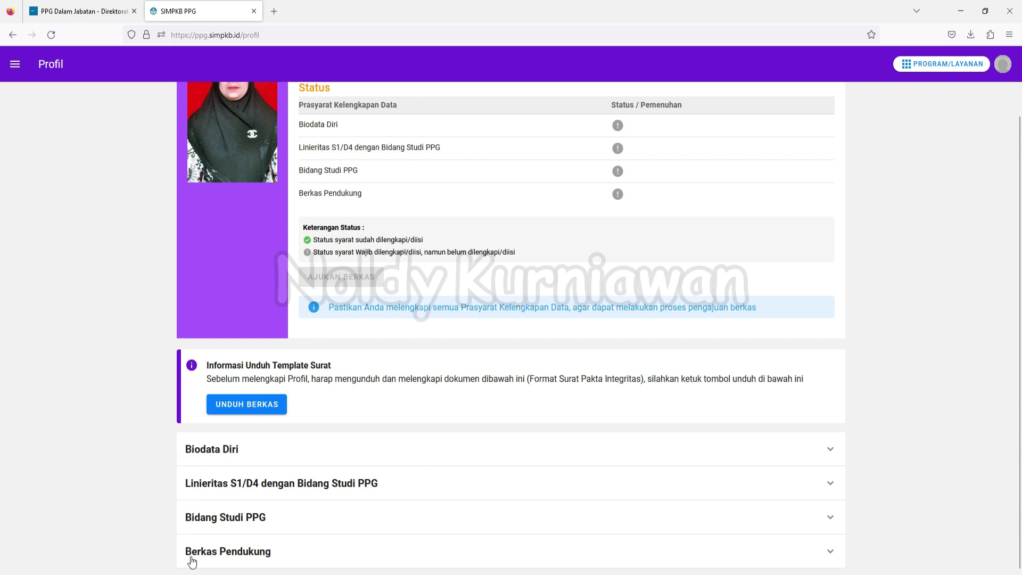
left_click(828, 453)
- Open the Biodata Diri details for completion, setting Jabatan to GURU KELAS BAWAH and Jabatan Fungsional to Guru Muda
scroll(854, 439, "down", 5)
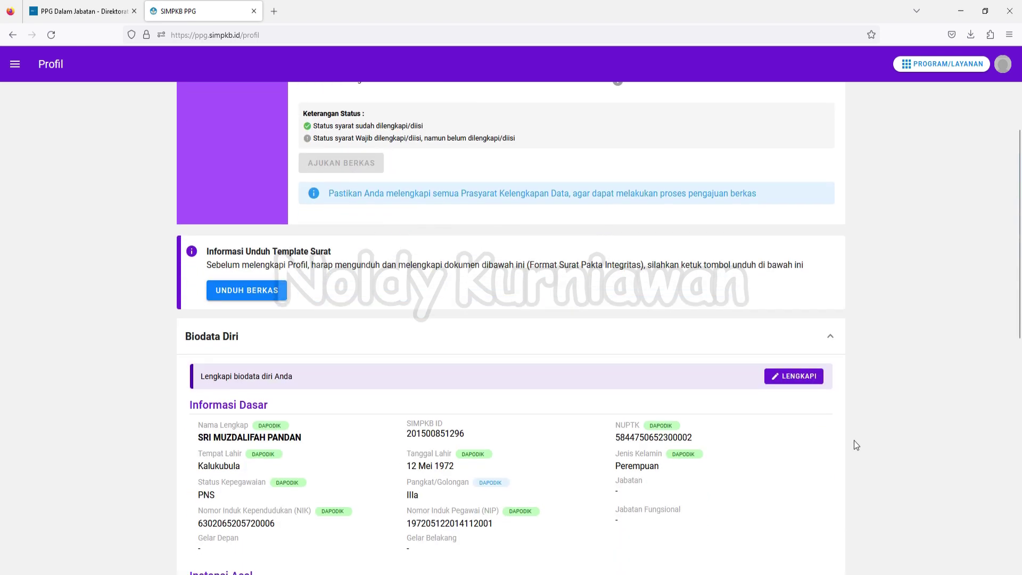
scroll(853, 443, "down", 1)
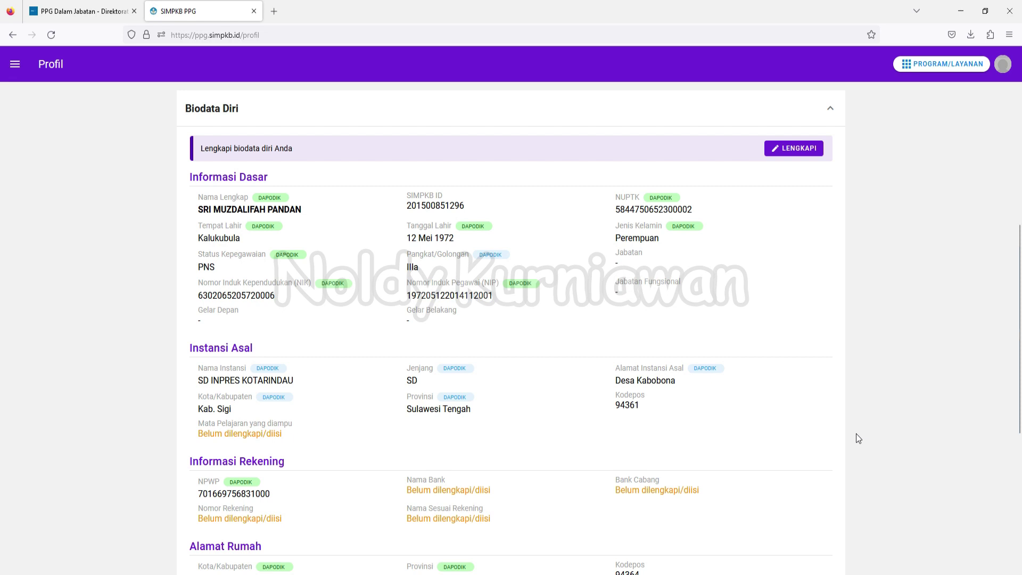
left_click(793, 155)
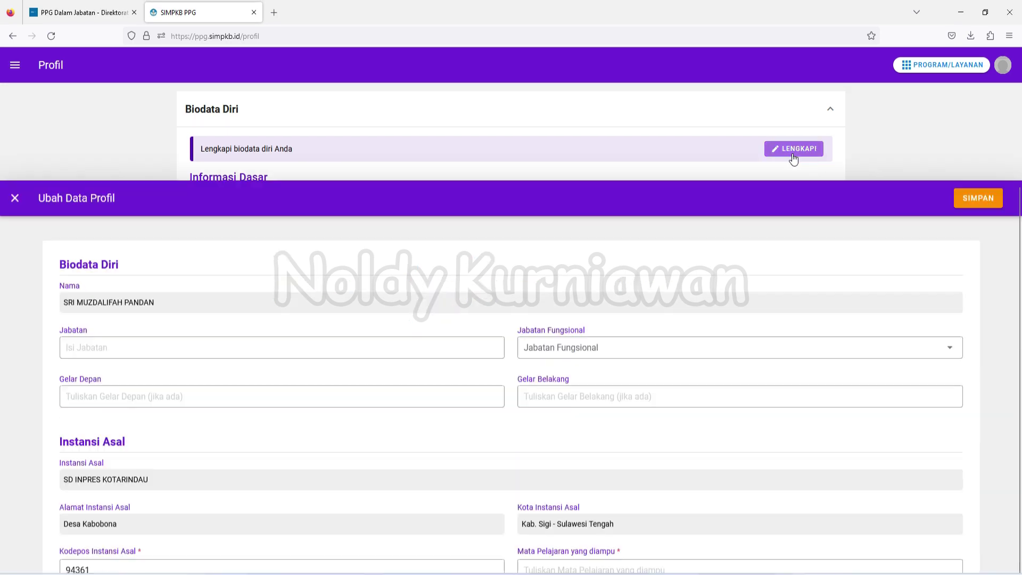
left_click(203, 217)
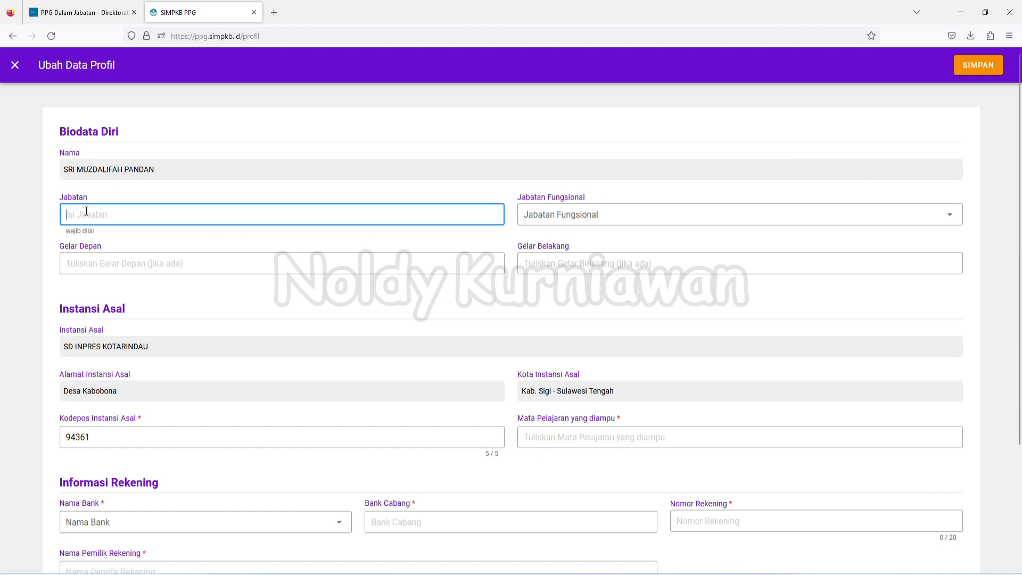
type("GURU KELAS")
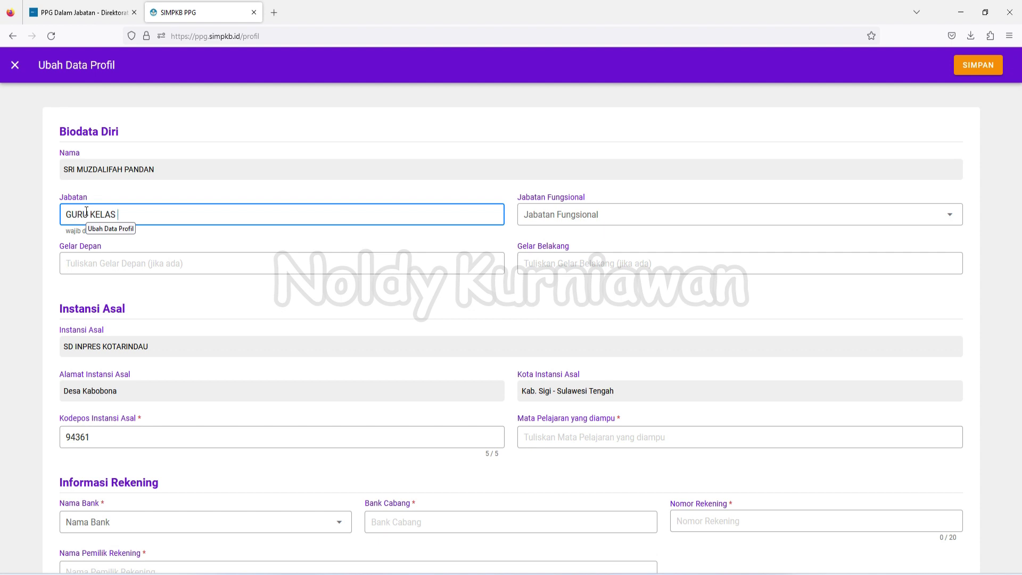
type(" BAWAH")
left_click(594, 223)
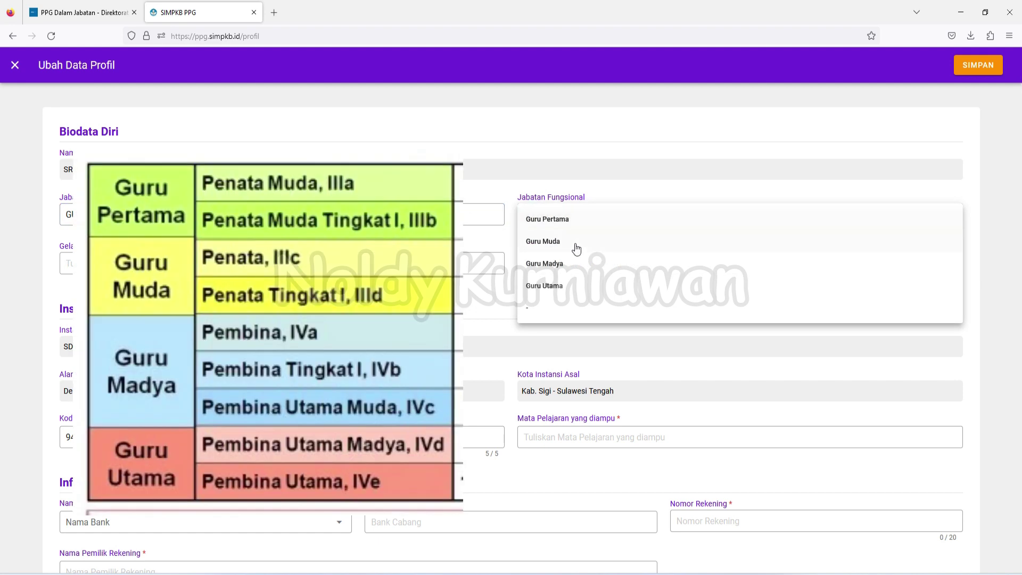
left_click(574, 245)
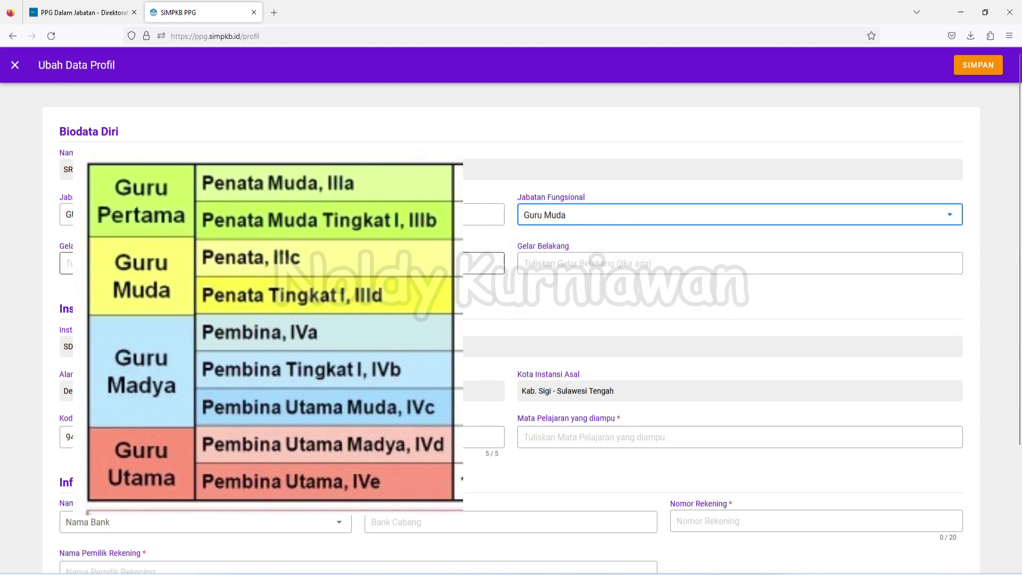
- Leave Gelar Depan empty and set Gelar Belakang to S.Pd
left_click(583, 269)
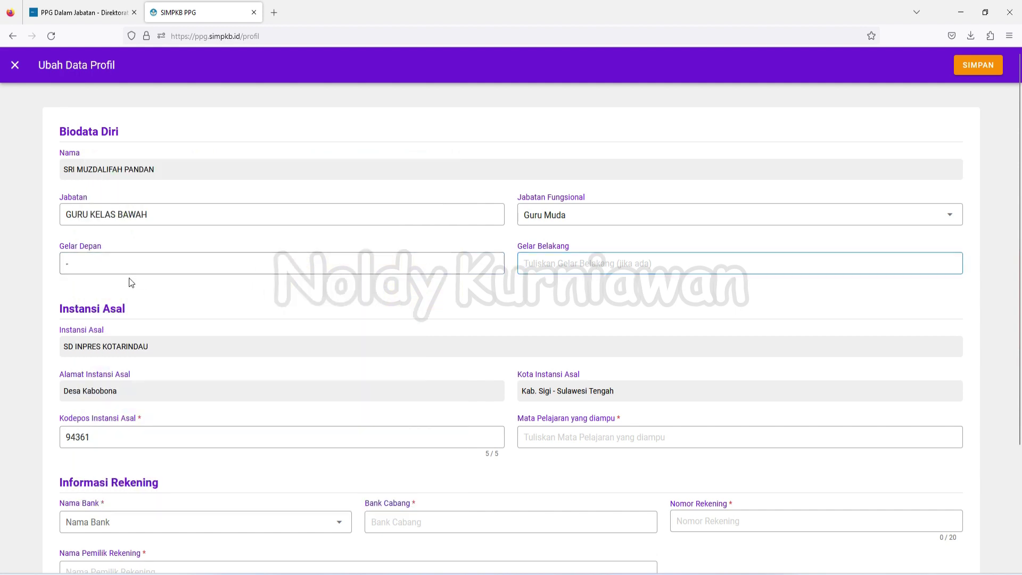
left_click(67, 266)
left_click(557, 256)
type("S.Pd")
left_click(459, 279)
- Check the Kodepos Instansi Asal entry and set Mata Pelajaran yang diampu to GURU KELAS SD
scroll(459, 279, "down", 2)
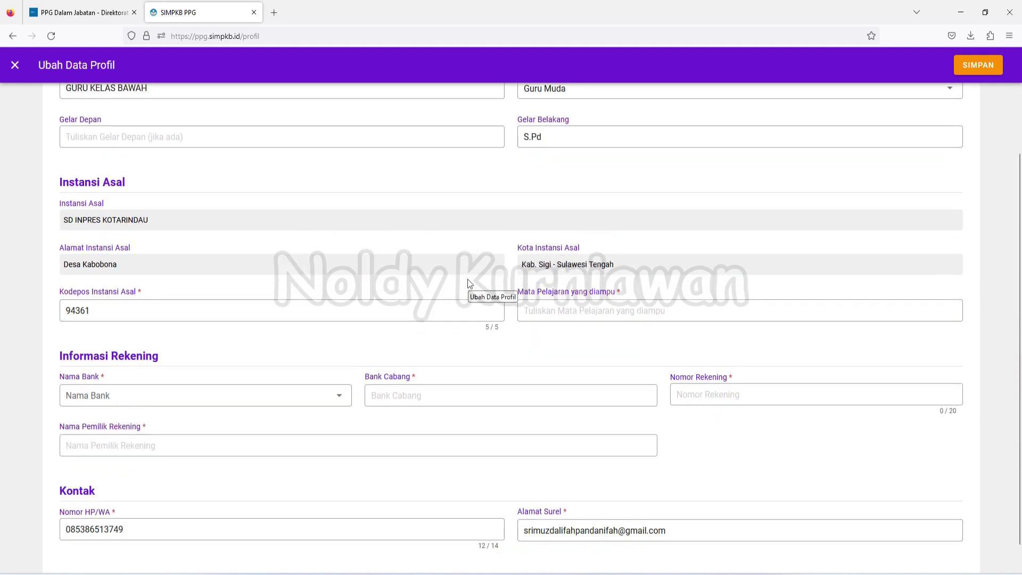
left_click(177, 311)
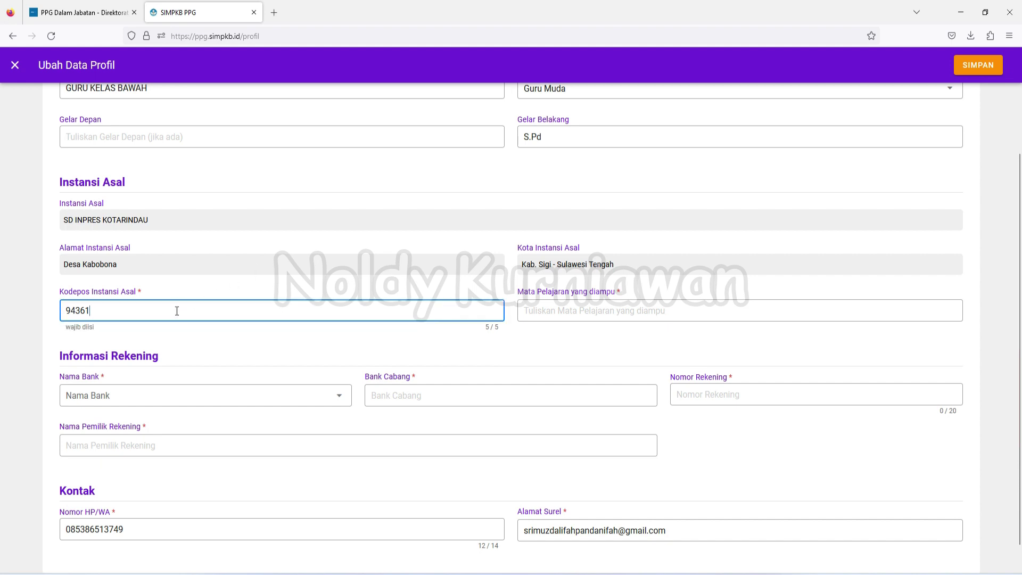
double_click(113, 308)
left_click(391, 281)
left_click(585, 313)
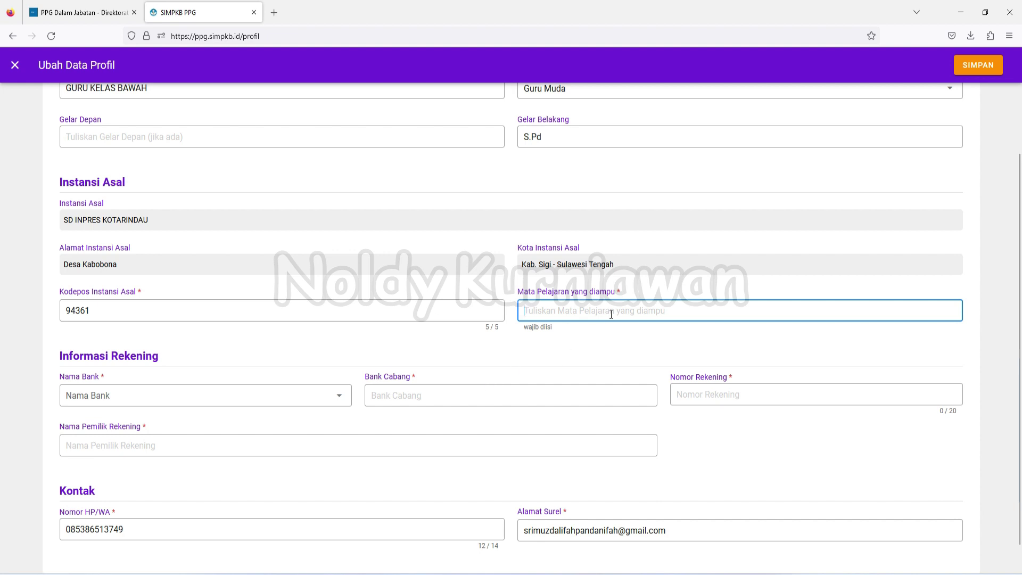
type("guru")
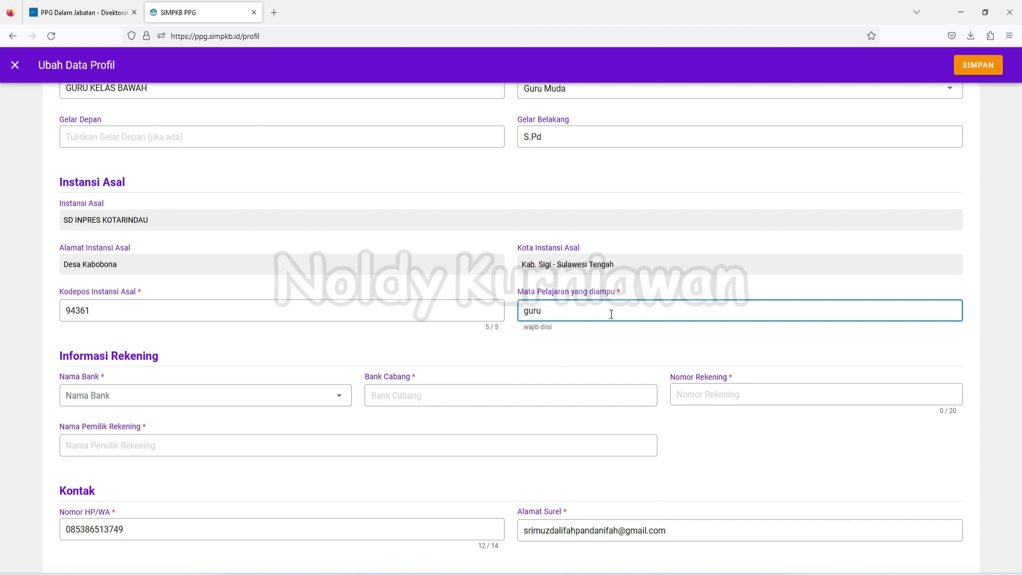
type(" ke")
key("BackSpace")
key("BackSpace")
key("BackSpace")
key("BackSpace")
key("BackSpace")
key("BackSpace")
key("BackSpace")
type("GURU KELAS SD")
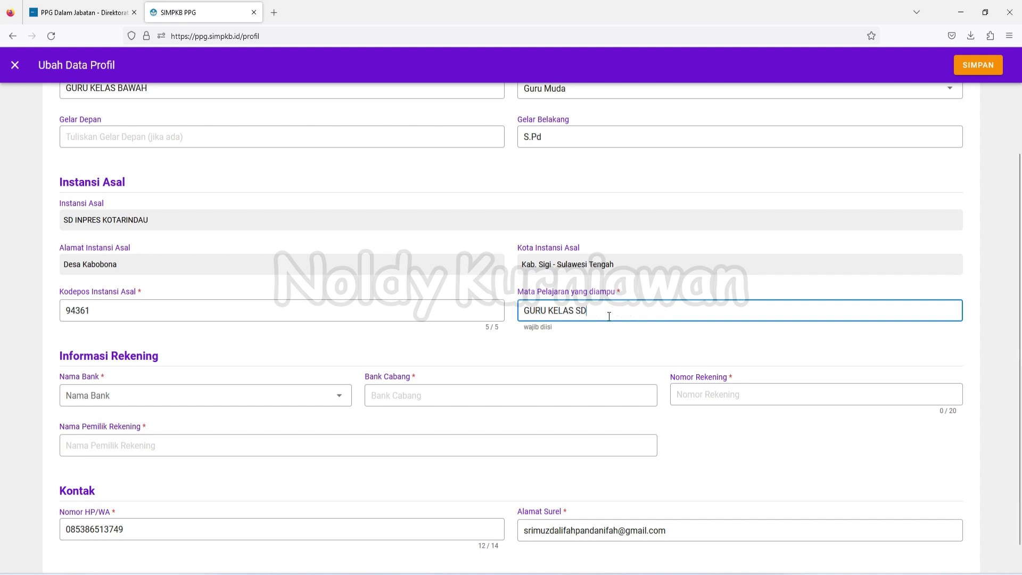
left_click(553, 357)
- Choose BANK NEGARA INDONESIA as the Nama Bank under Informasi Rekening
scroll(556, 356, "down", 1)
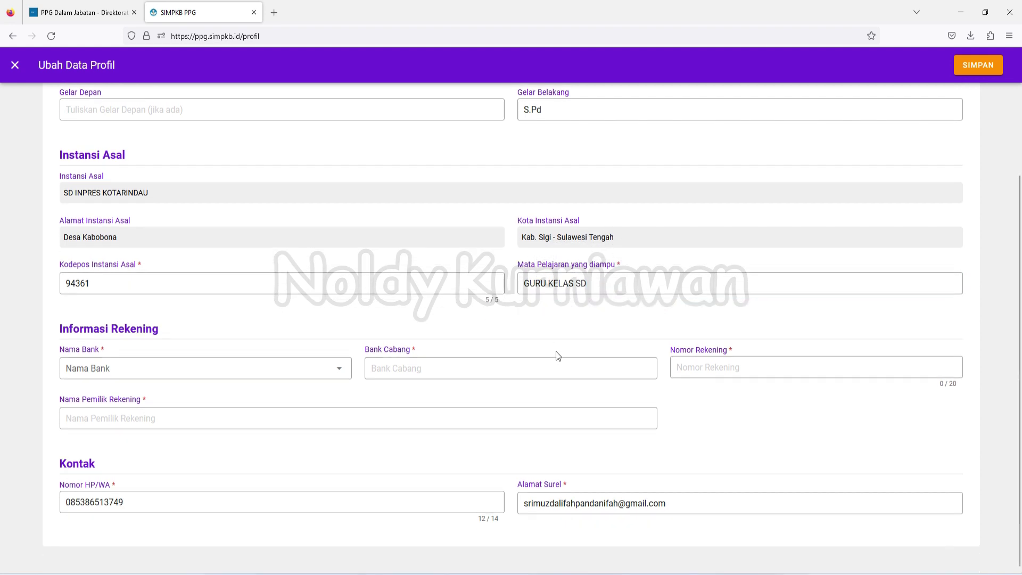
left_click(330, 373)
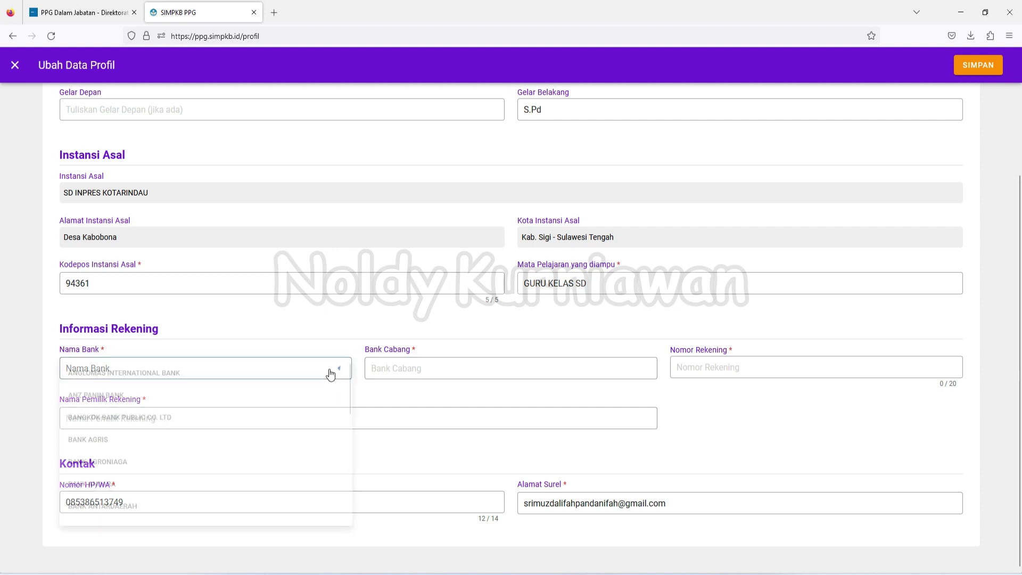
scroll(215, 434, "down", 3)
scroll(215, 436, "down", 10)
scroll(215, 435, "down", 4)
scroll(216, 435, "up", 1)
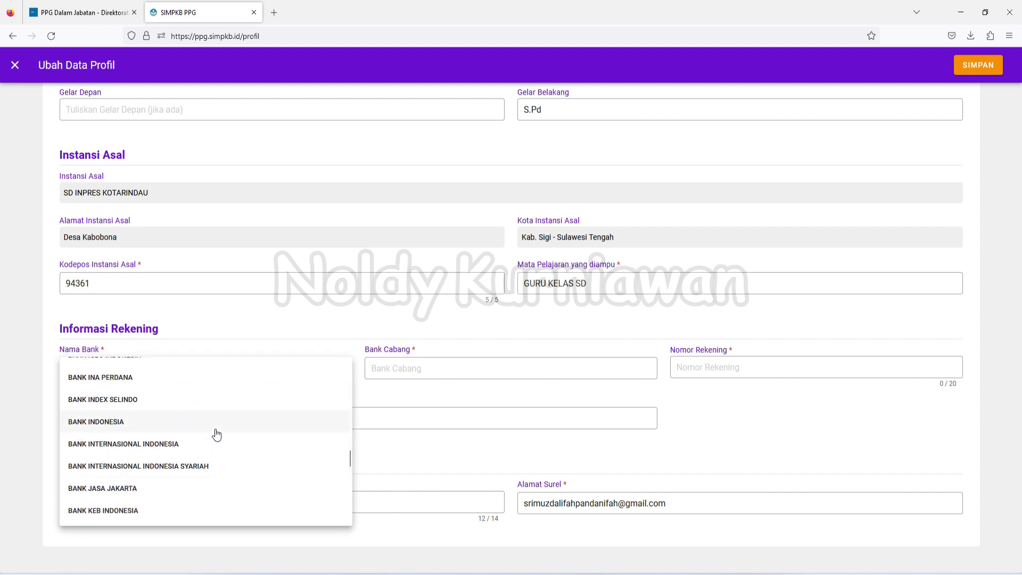
scroll(216, 435, "down", 7)
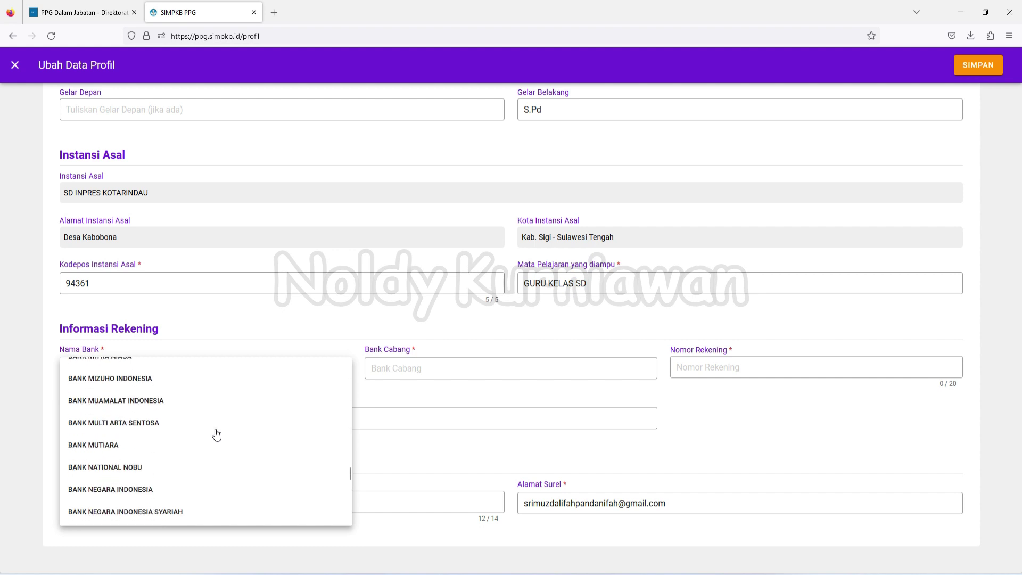
scroll(216, 435, "down", 2)
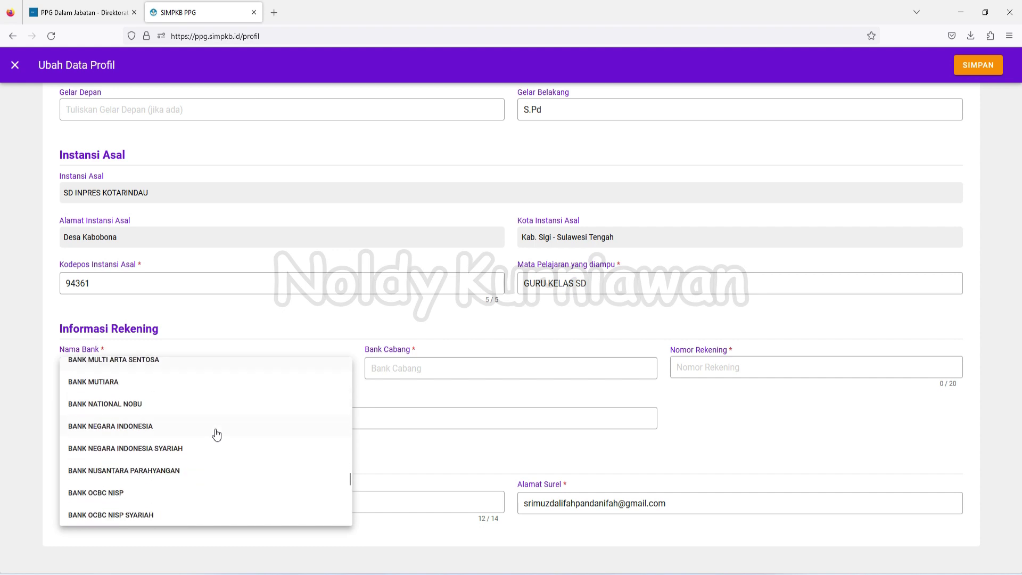
left_click(152, 426)
- Set Bank Cabang to PALU and fill in the bank account number and the account holder's name
key("Tab")
type("PALU")
key("Tab")
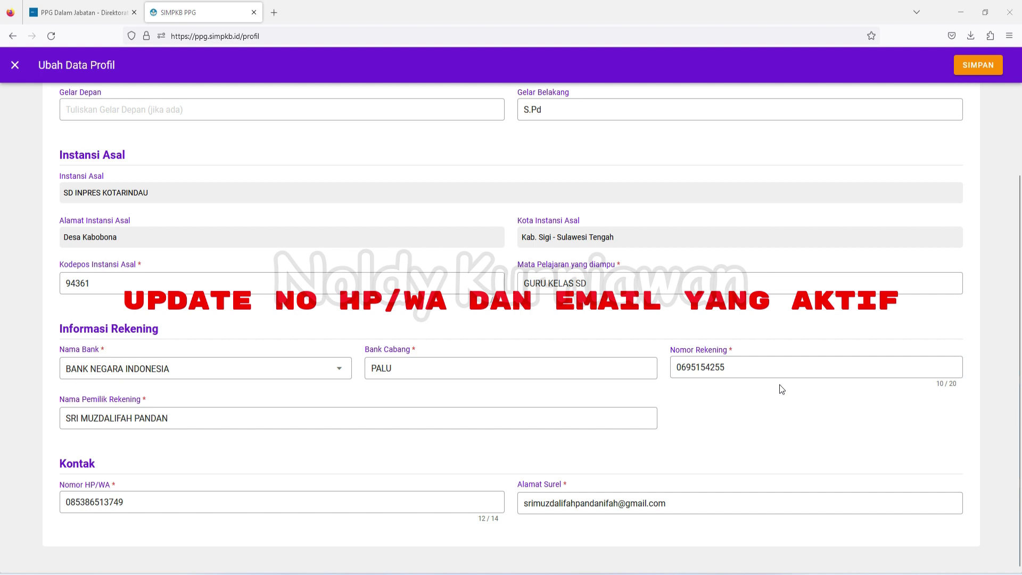
- Replace the Kontak section's e-mail address and mobile/WA number with the teacher's active ones
left_click(675, 506)
key("ctrl+a")
key("ctrl+v")
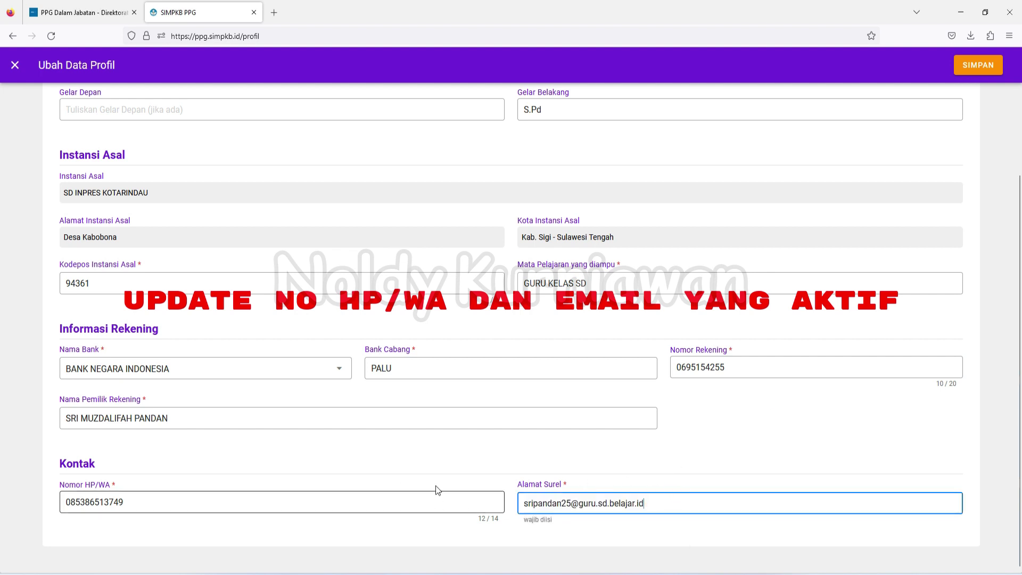
left_click(194, 504)
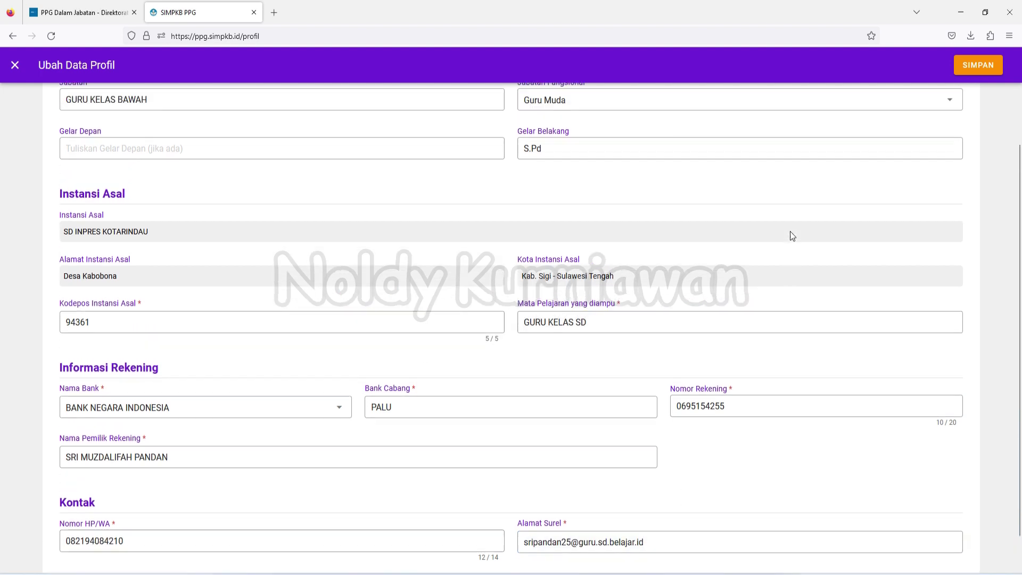
- Review the completed profile form, save the changes and dismiss the notification
scroll(790, 231, "up", 2)
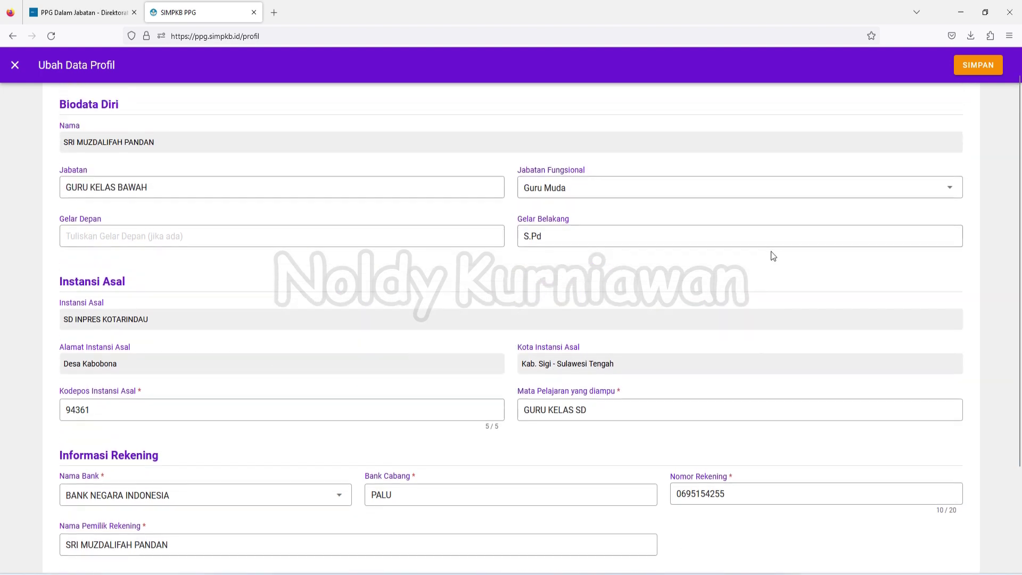
scroll(651, 303, "down", 1)
scroll(653, 306, "up", 1)
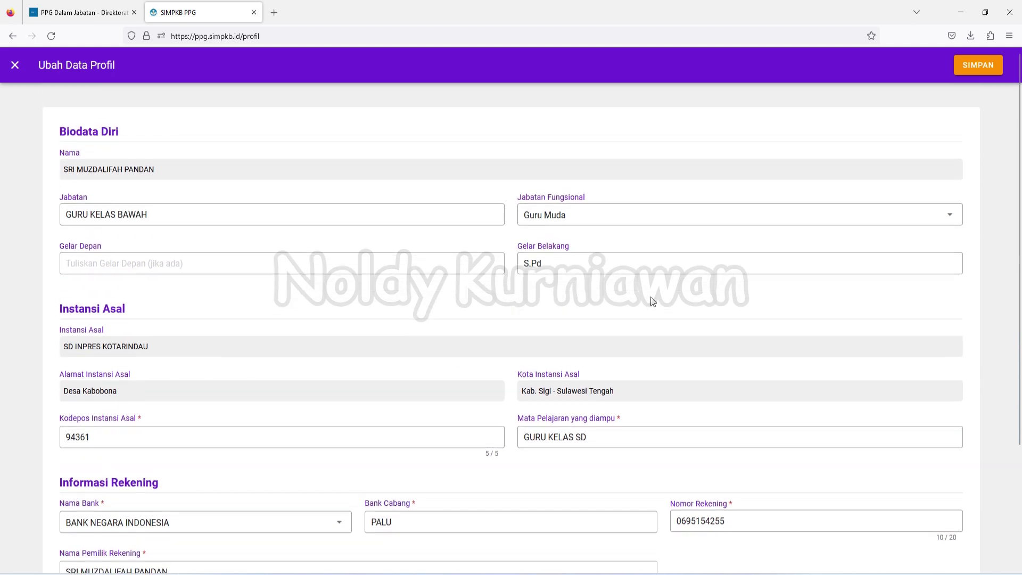
left_click(980, 66)
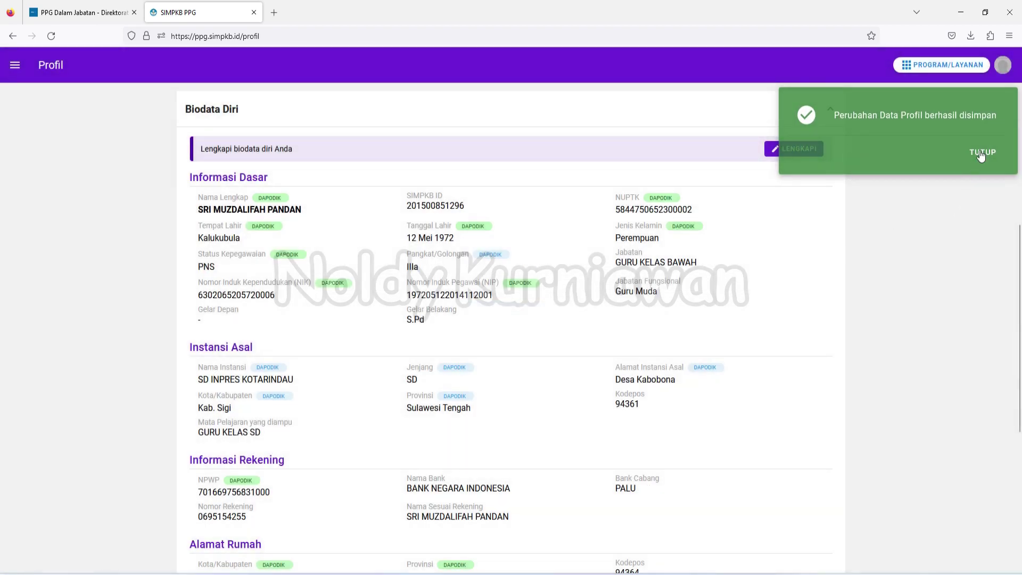
left_click(980, 154)
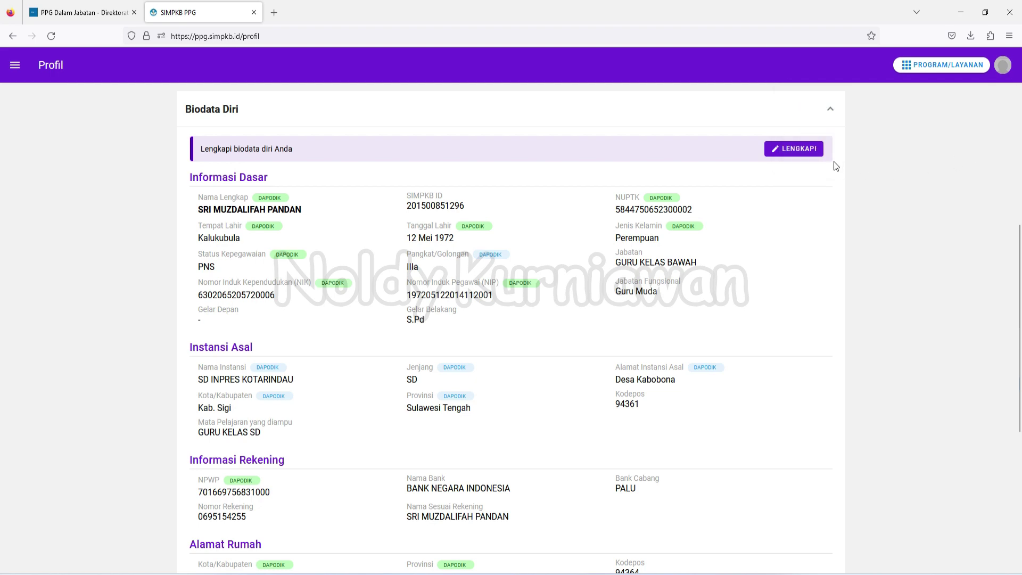
- Check the Prasyarat Kelengkapan Data status table and review the saved Biodata Diri details, including bank account, home address and contact data
left_click(832, 111)
scroll(762, 267, "up", 2)
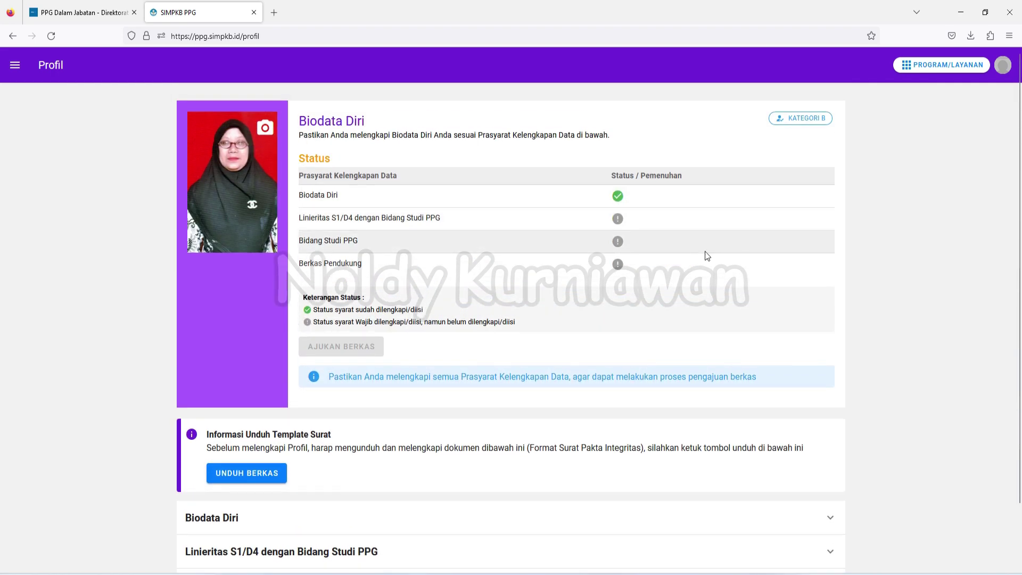
scroll(707, 256, "down", 2)
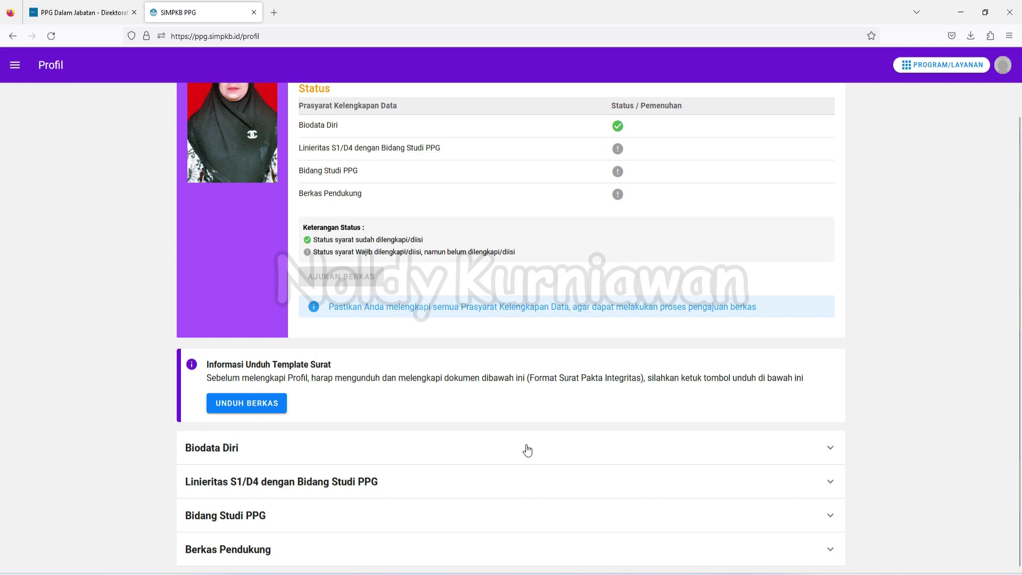
left_click(828, 460)
scroll(524, 406, "down", 5)
scroll(524, 406, "down", 6)
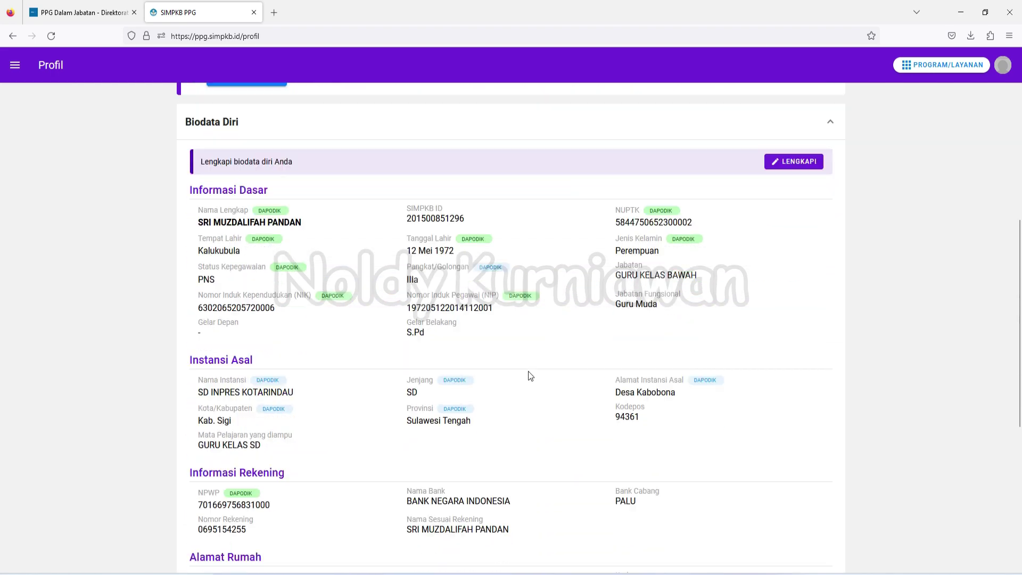
scroll(445, 391, "down", 4)
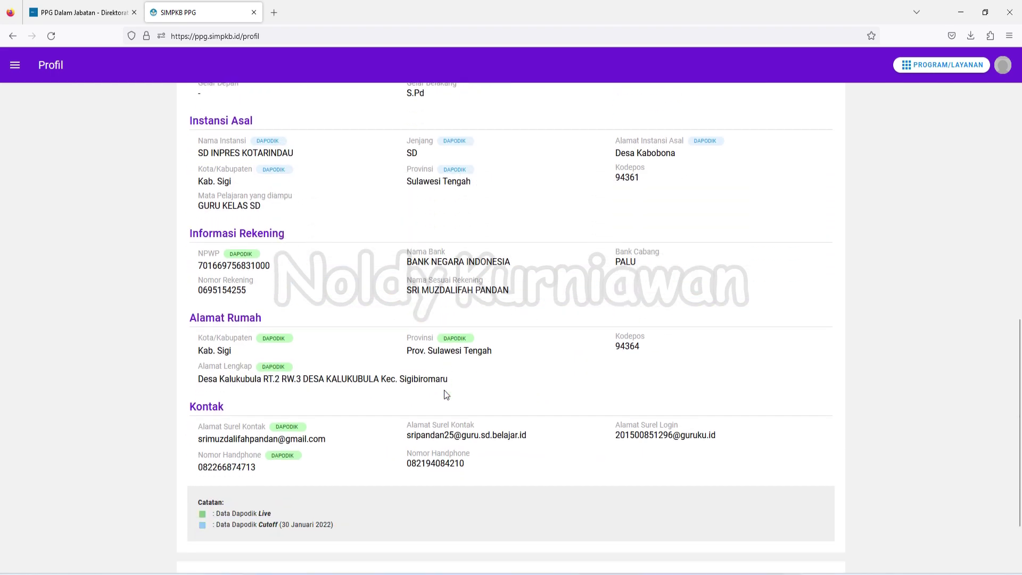
scroll(439, 383, "up", 1)
left_click_drag(195, 228, 512, 267)
left_click(301, 318)
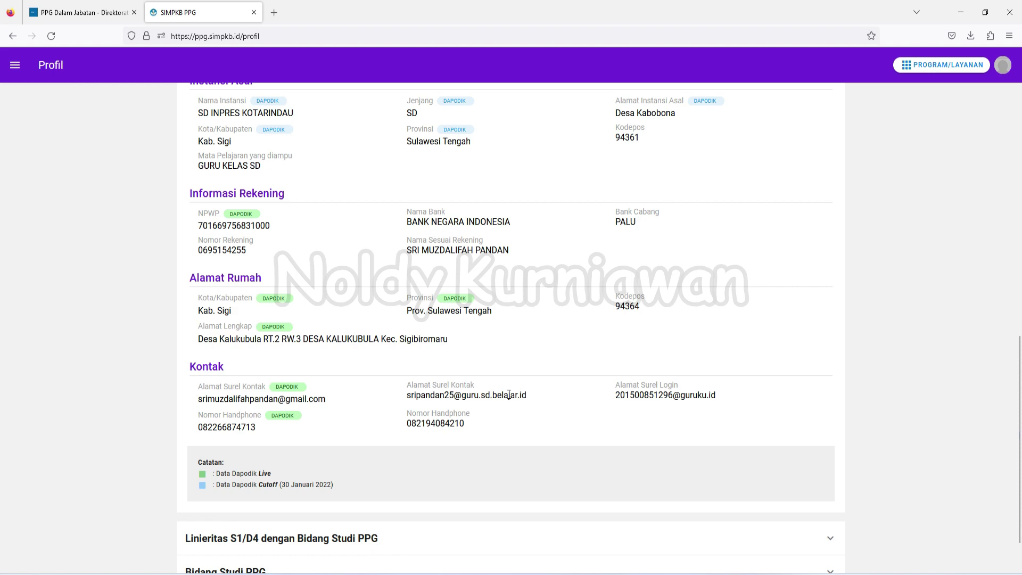
scroll(508, 395, "down", 1)
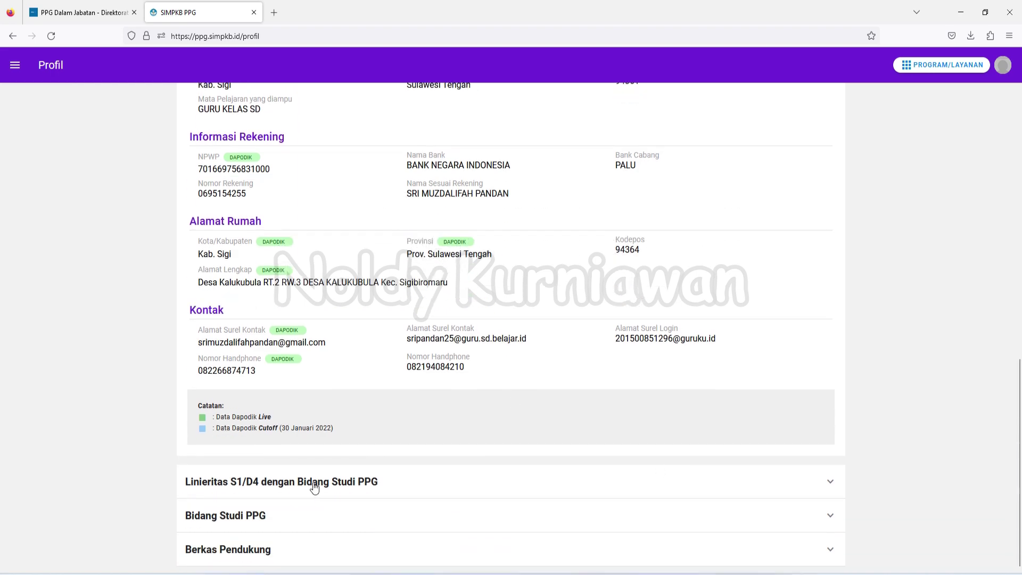
- Open the Linieritas S1/D4 data for completion and set Perguruan Tinggi (Ref.Dikti) to Universitas Terbuka
left_click(827, 485)
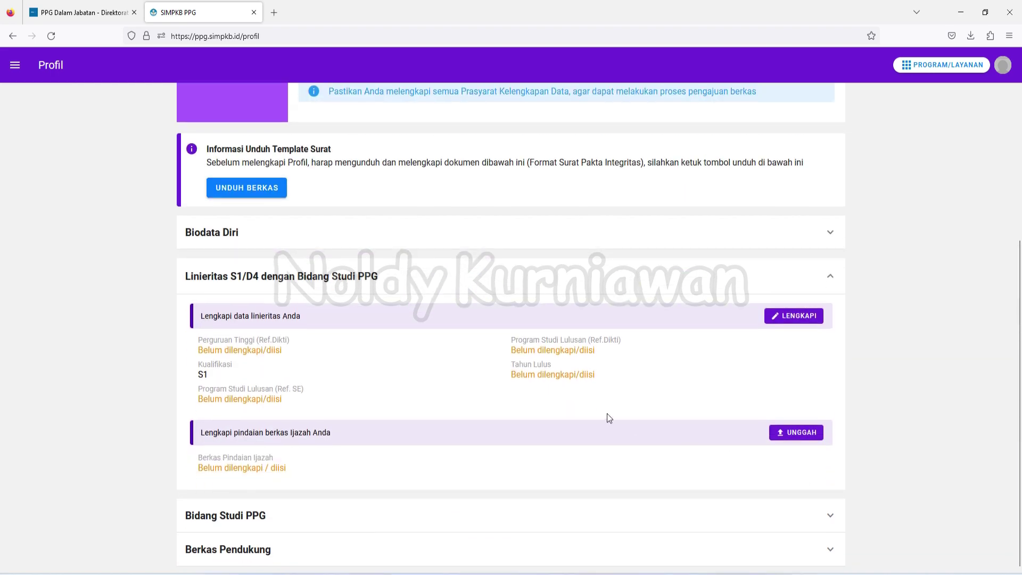
left_click(798, 316)
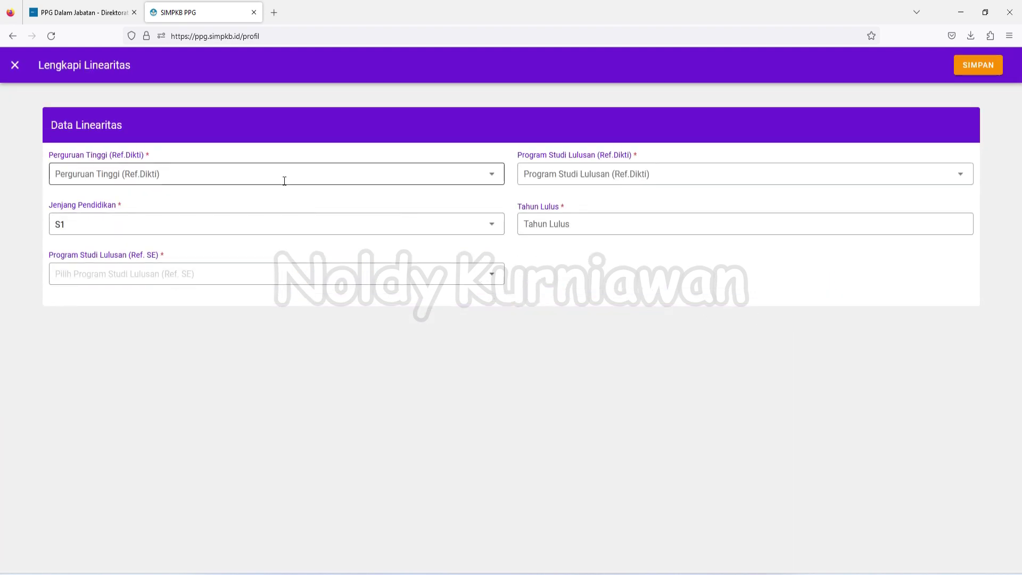
left_click(284, 180)
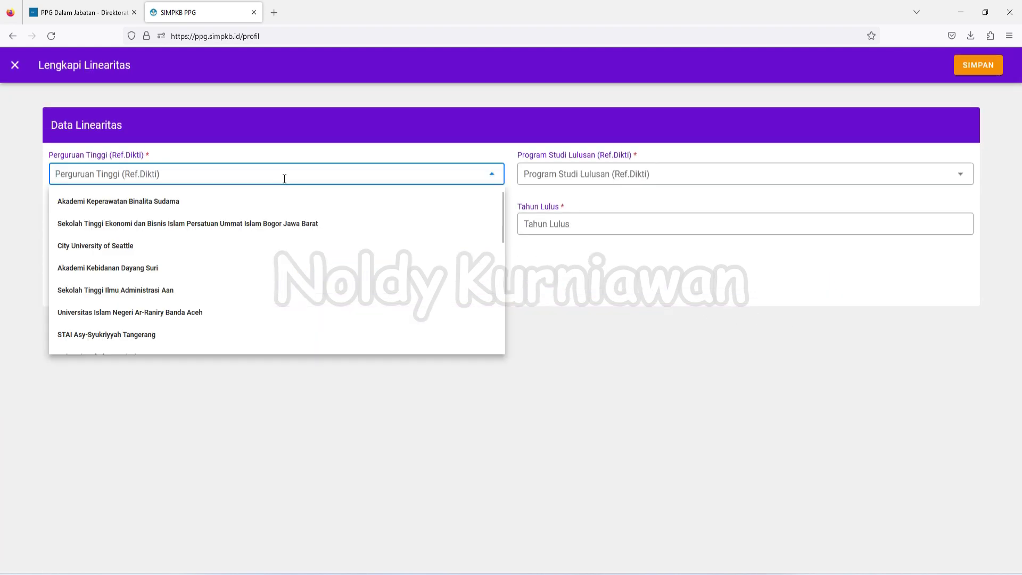
type("UNI")
key("BackSpace")
key("BackSpace")
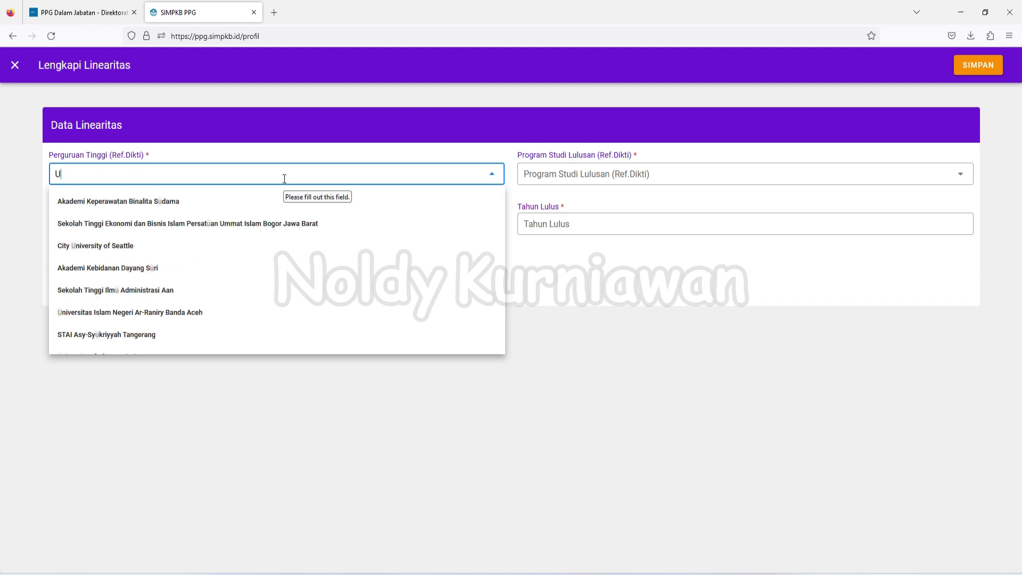
type("NIVERS")
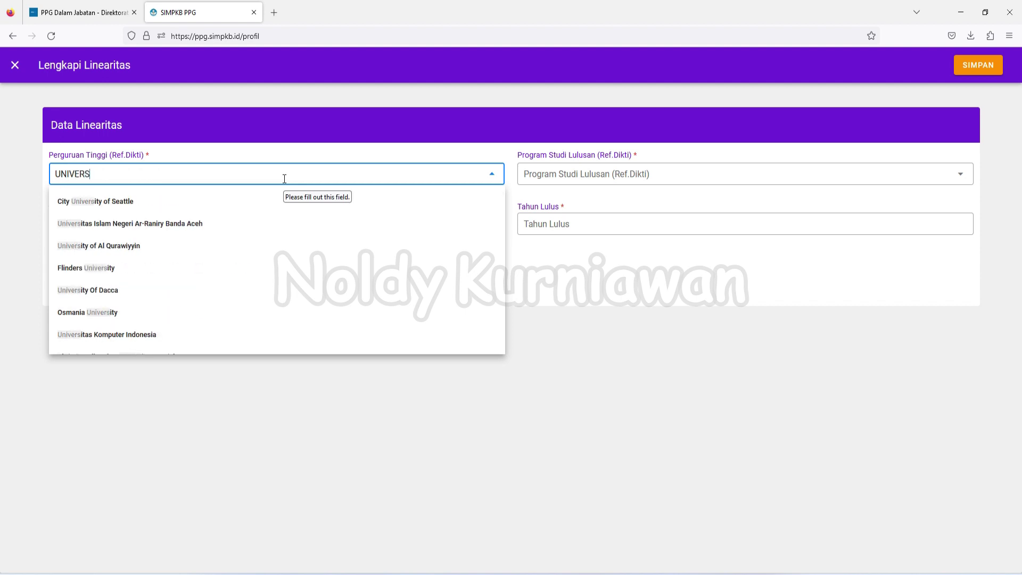
type("ITAS TER")
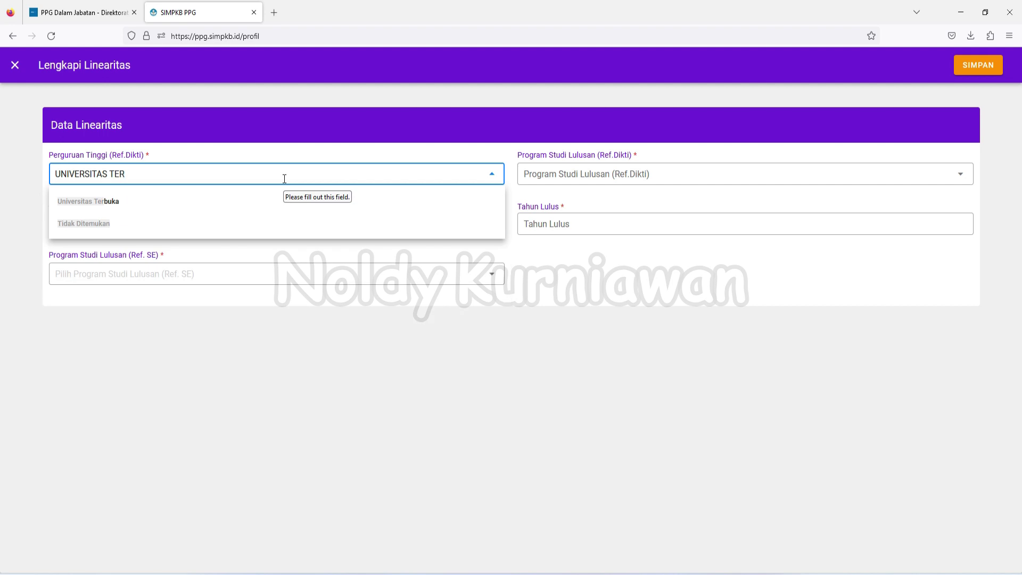
left_click(93, 197)
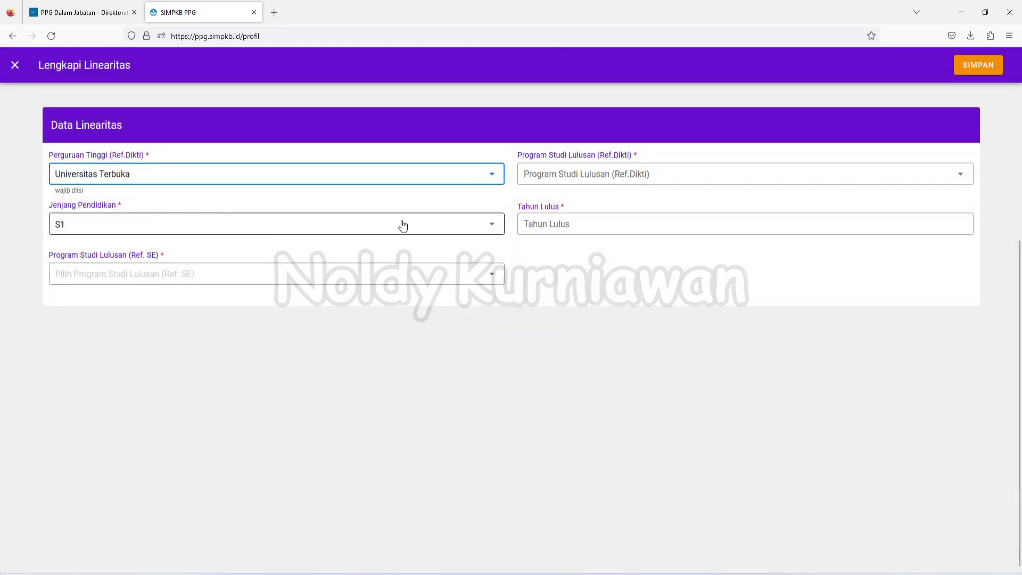
- Set Program Studi Lulusan (Ref.Dikti) to Pendidikan Guru Sekolah Dasar and Tahun Lulus to 2018
left_click(698, 175)
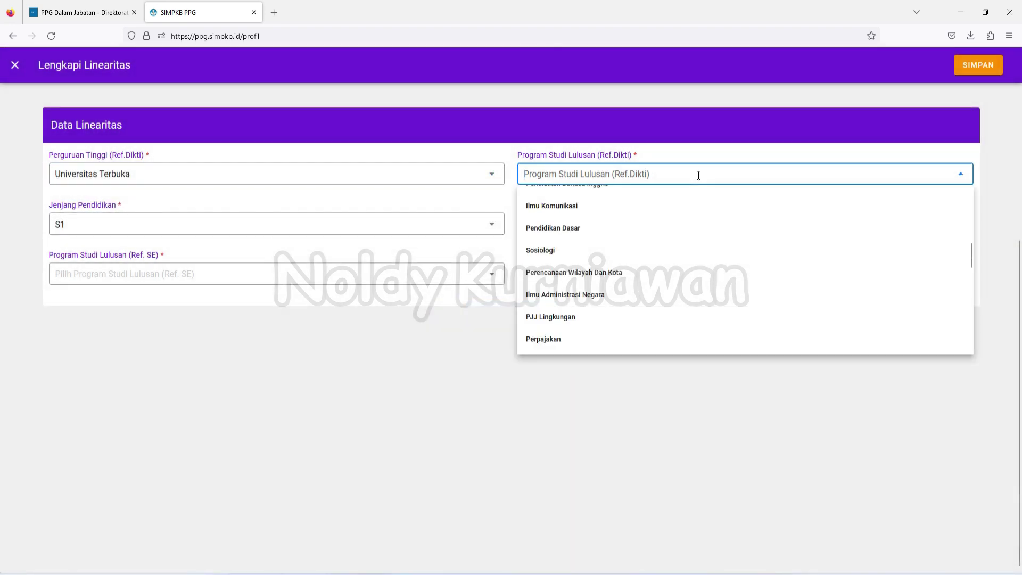
type("SEKOLAH DASA")
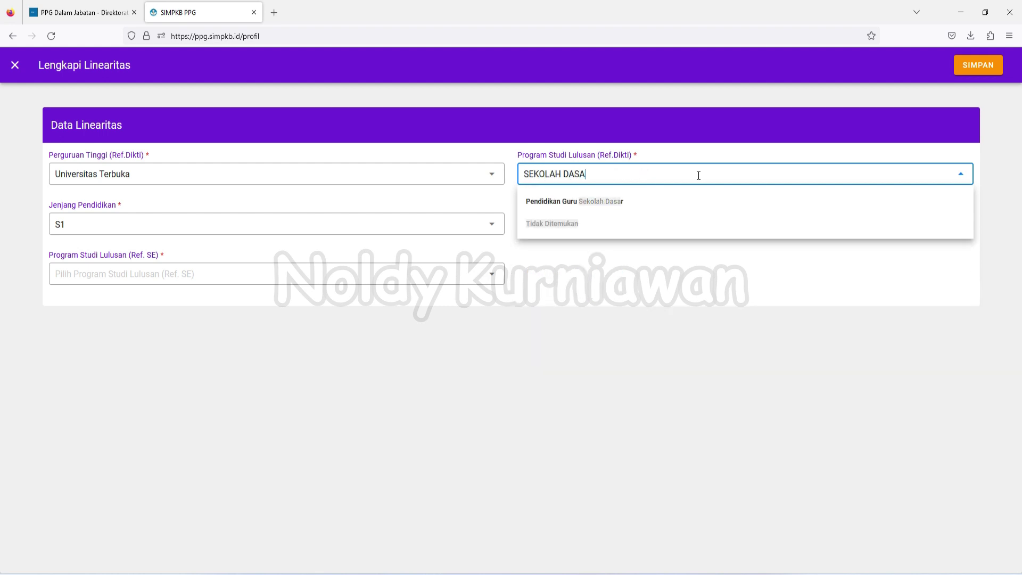
left_click(594, 202)
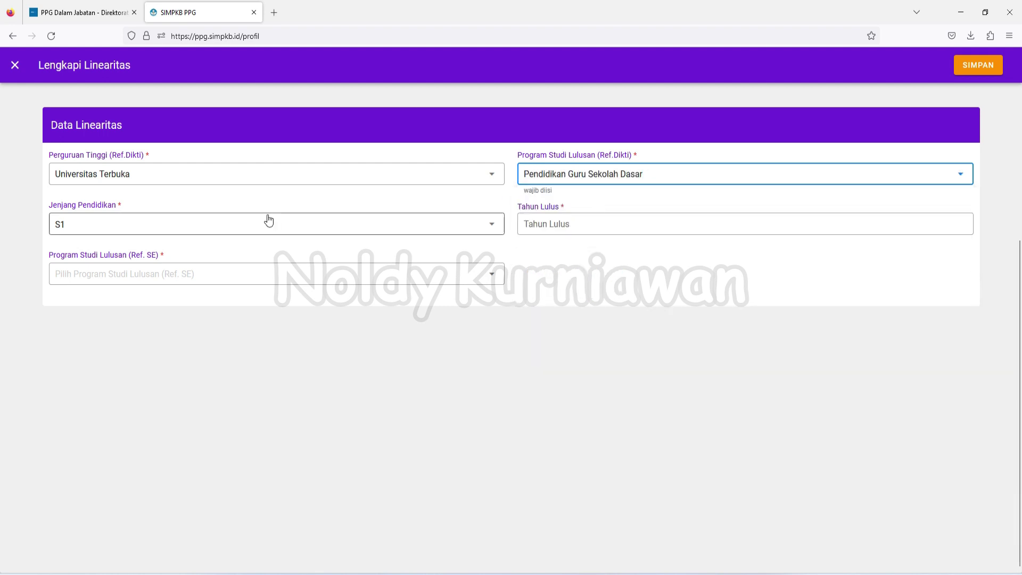
left_click(565, 220)
type("2018")
- Set Program Studi Lulusan (Ref. SE) to Pendidikan Guru Sekolah Dasar (PGSD) and save the linearity data
left_click(246, 267)
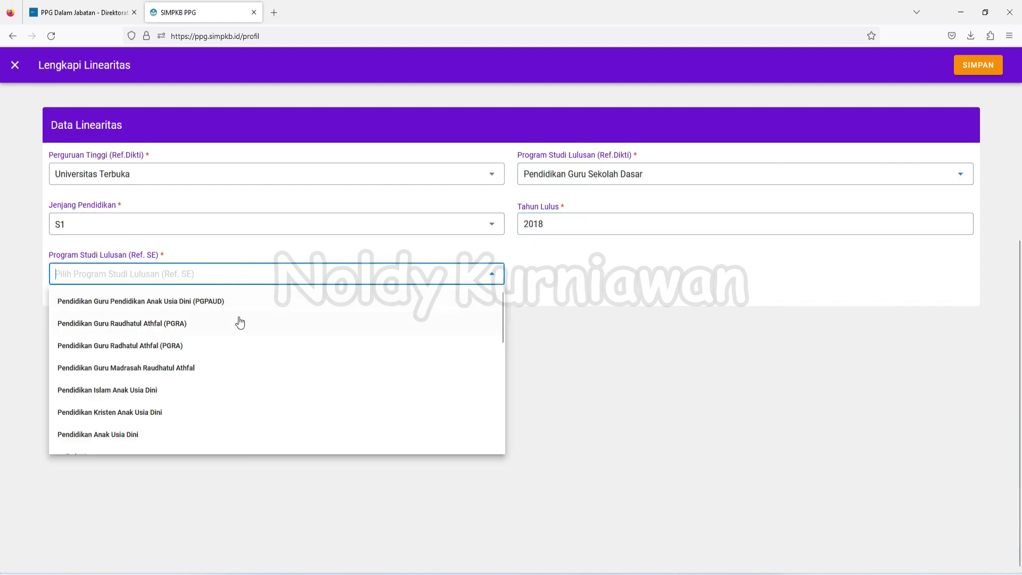
scroll(237, 333, "down", 3)
scroll(237, 335, "down", 3)
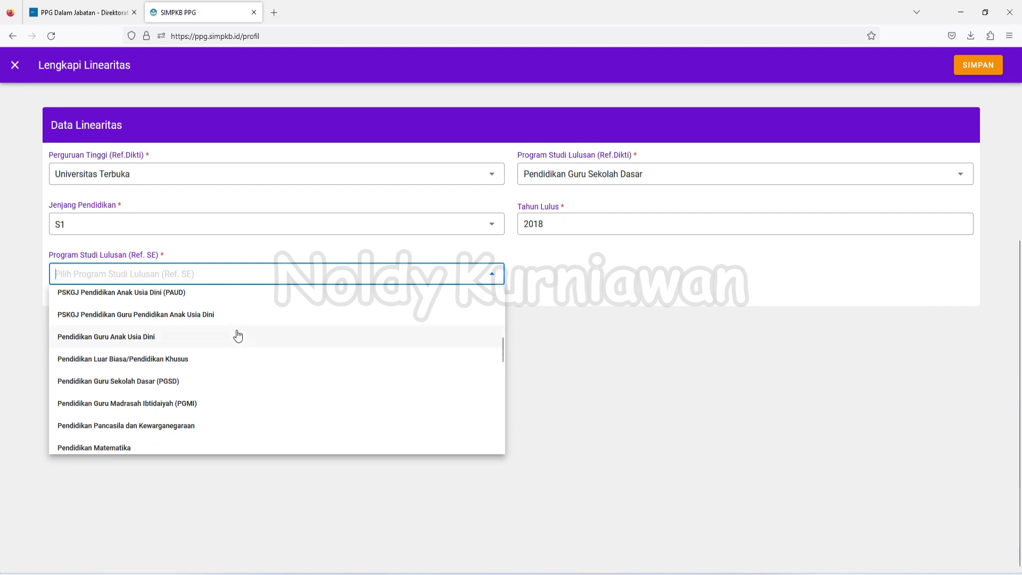
left_click(165, 382)
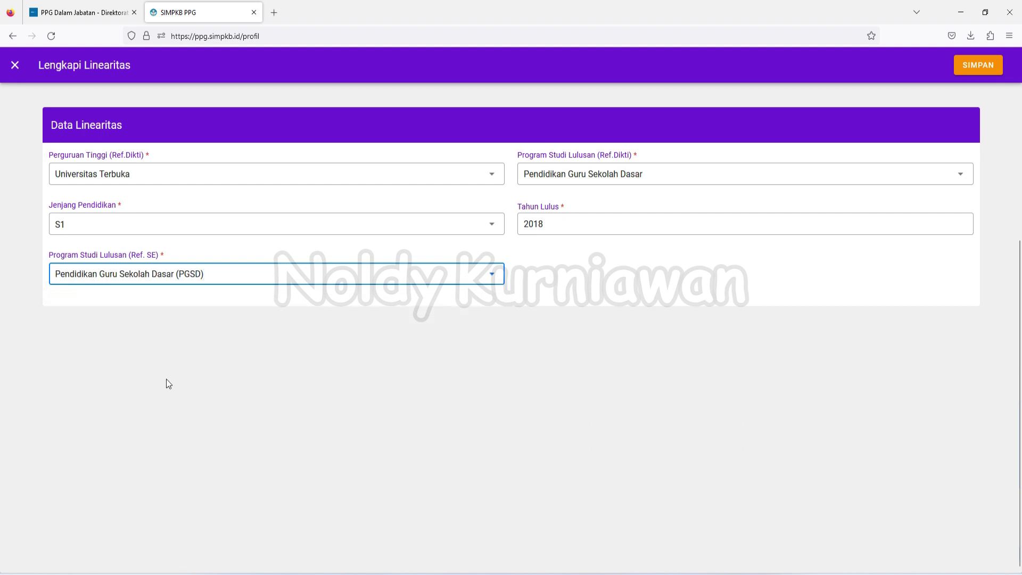
left_click(977, 65)
- Upload s1.pdf as the Ijazah scan in the Linieritas S1/D4 section, save it and dismiss the notification
scroll(900, 398, "down", 2)
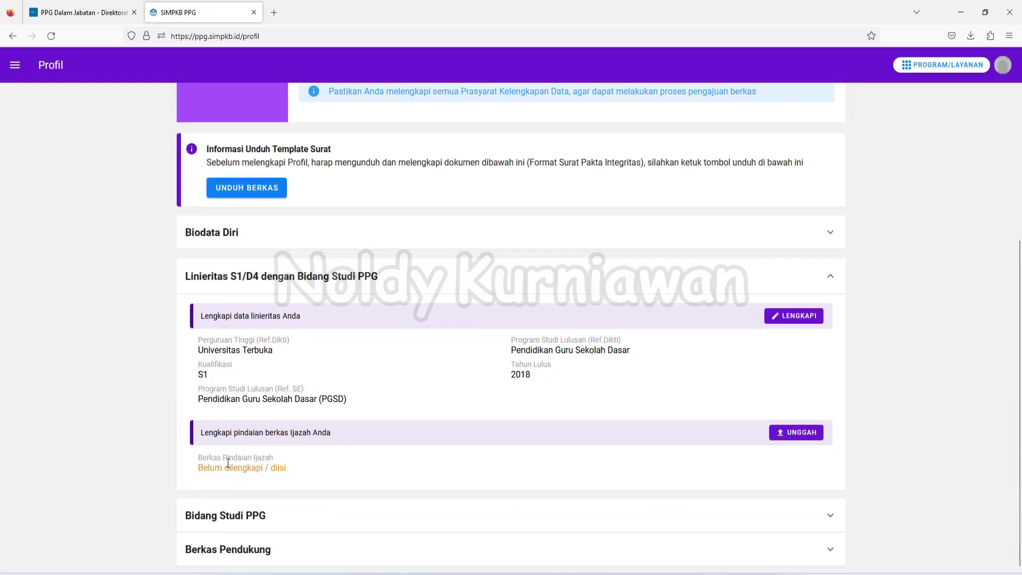
left_click(806, 433)
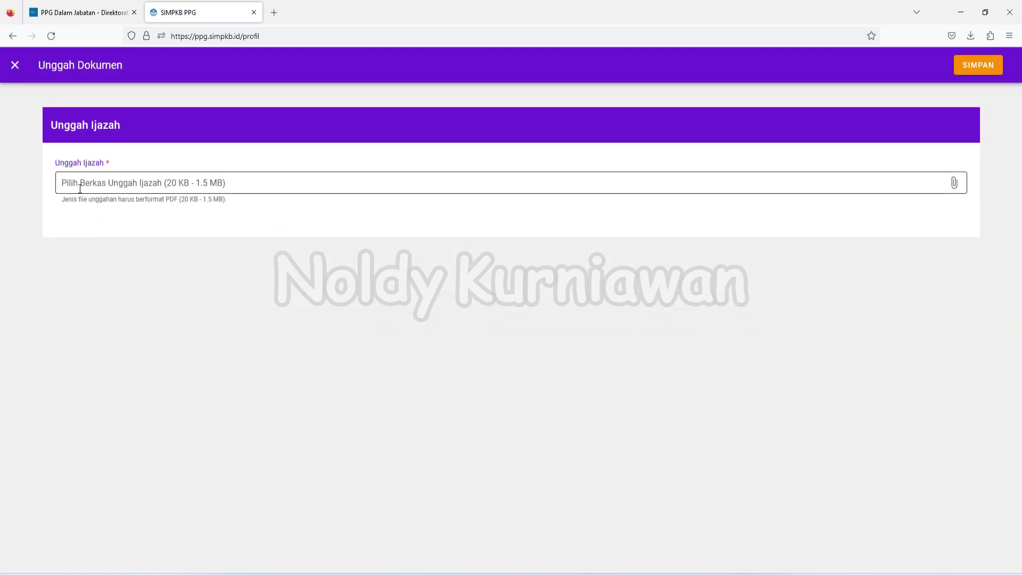
left_click_drag(61, 184, 249, 182)
left_click(205, 203)
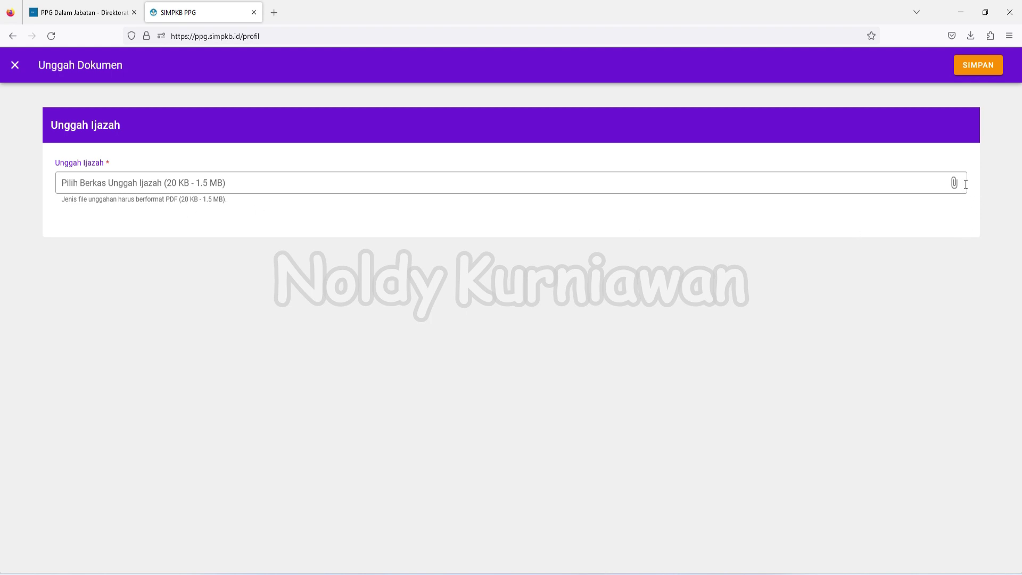
left_click(954, 183)
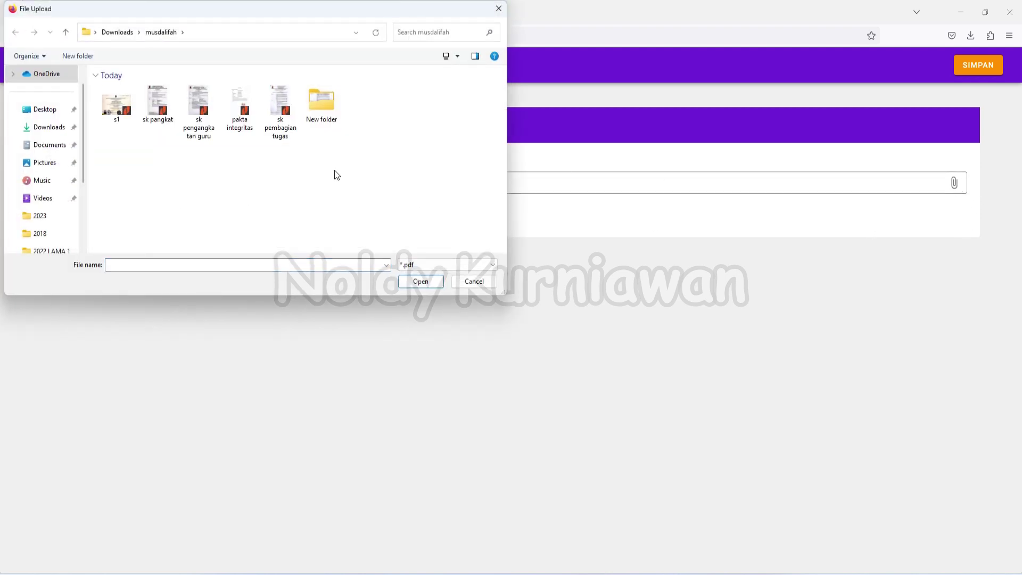
scroll(339, 175, "up", 3)
left_click(153, 139)
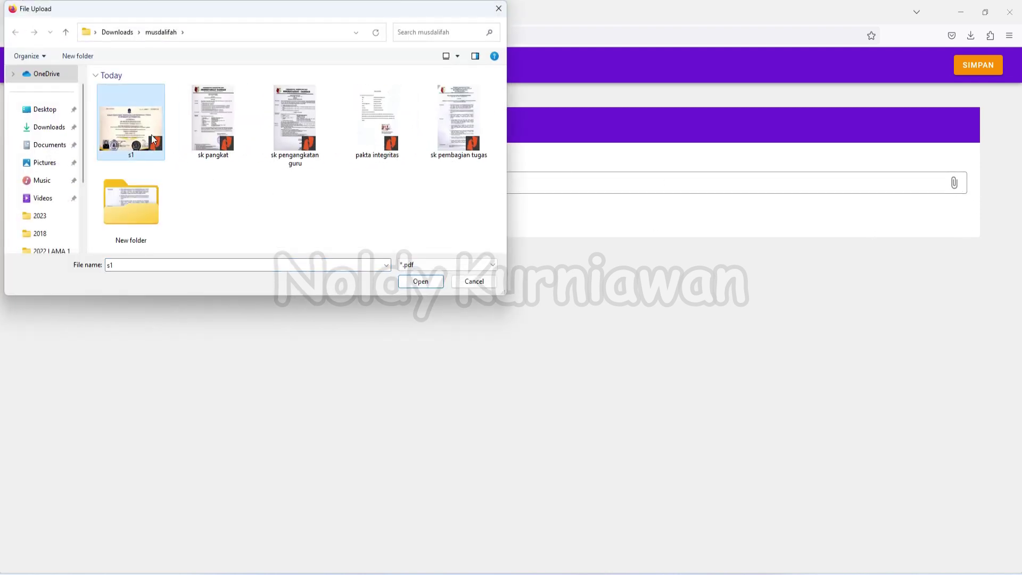
double_click(153, 139)
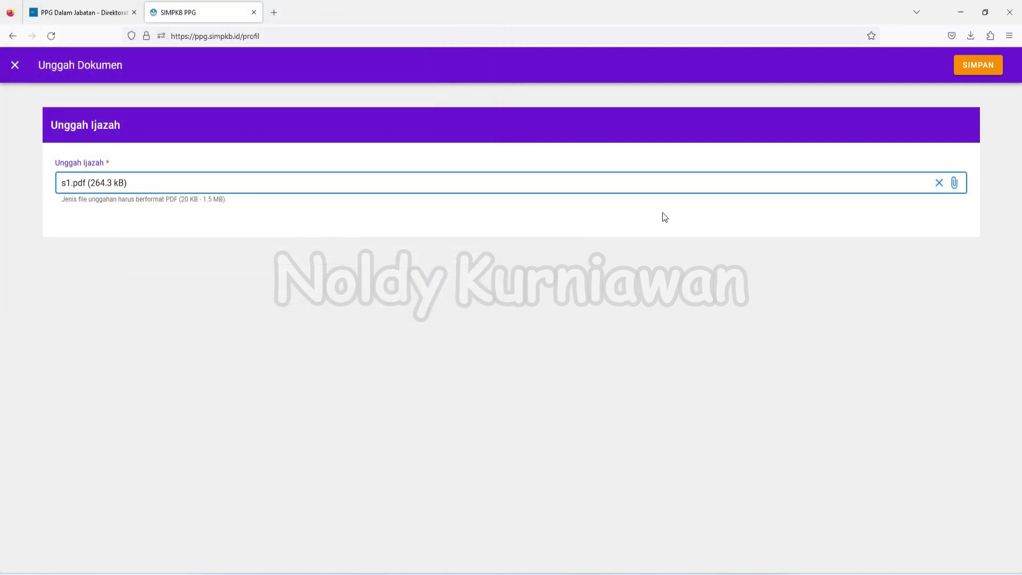
left_click(982, 71)
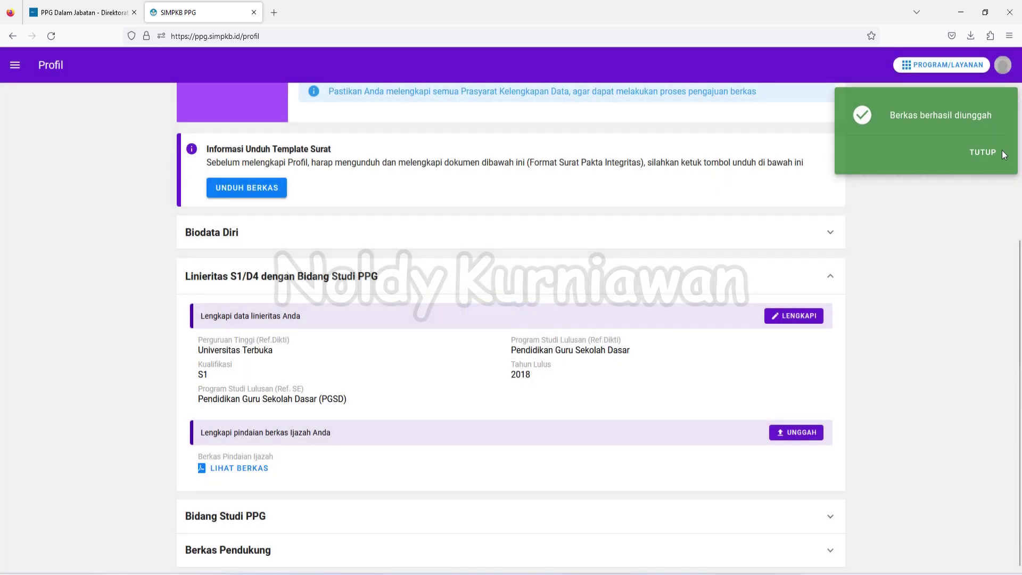
left_click(988, 153)
- Check the Prasyarat Kelengkapan Data status table and collapse the Linieritas S1/D4 section
scroll(908, 274, "up", 5)
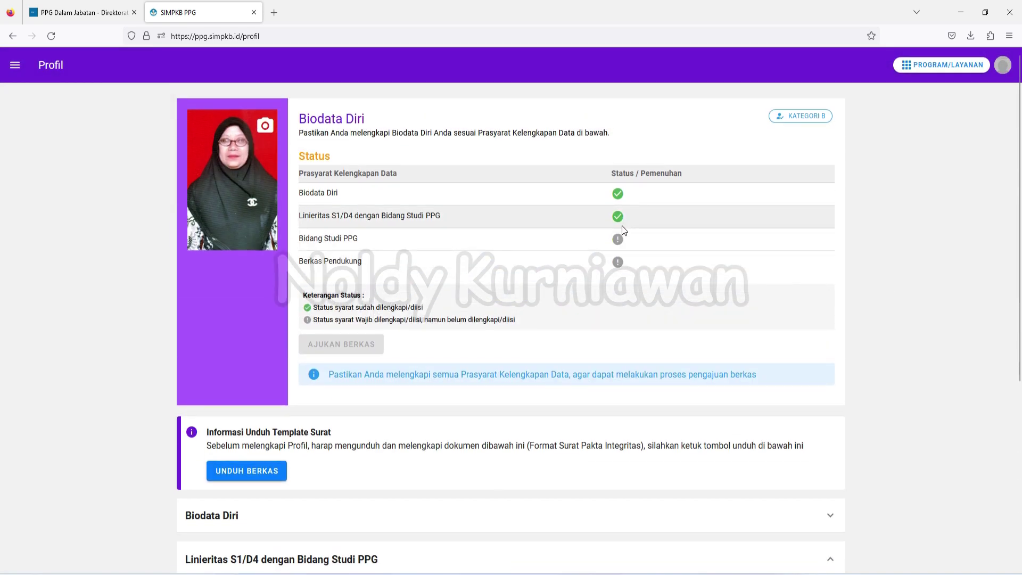
scroll(622, 226, "down", 1)
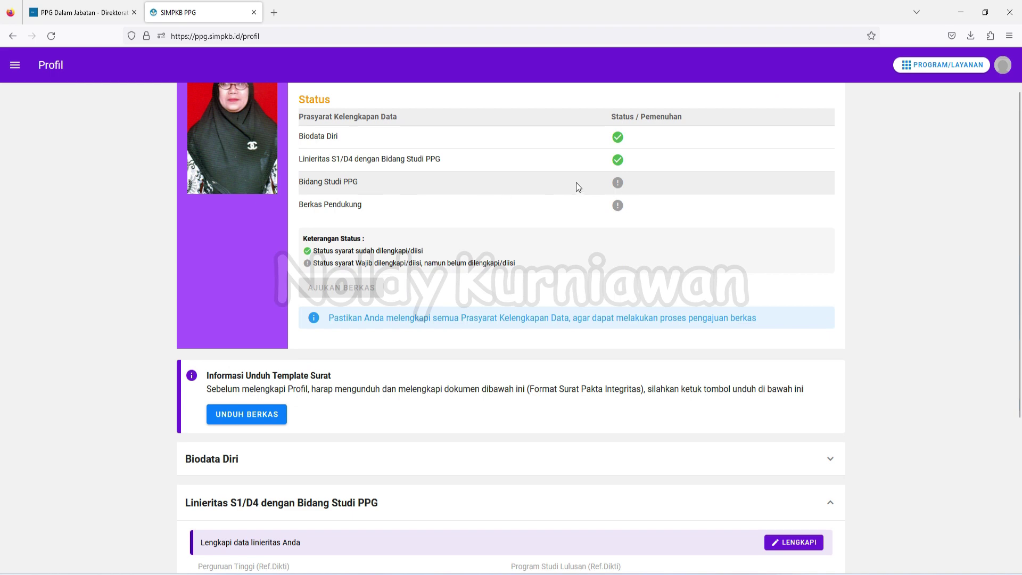
scroll(592, 182, "down", 4)
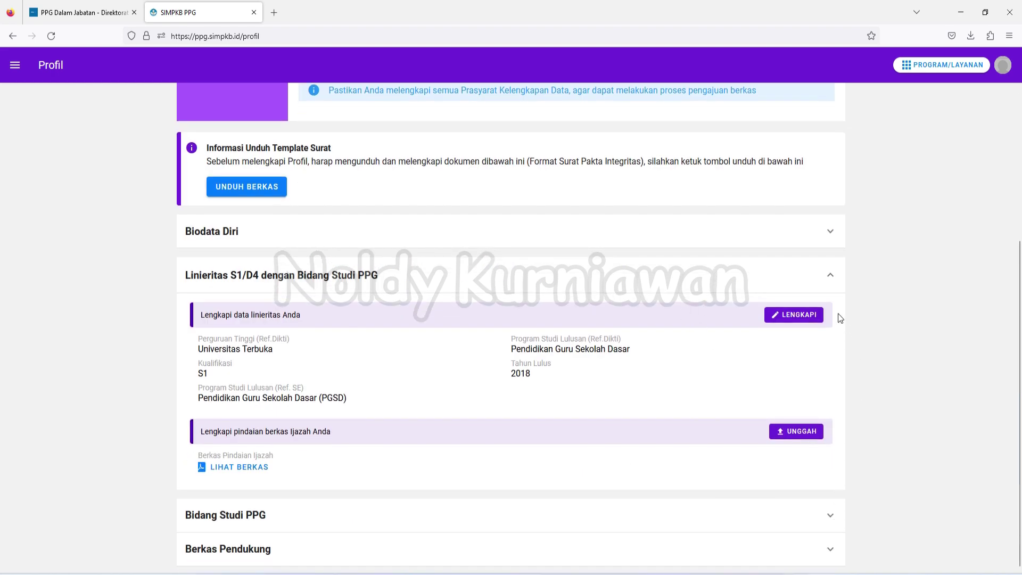
left_click(830, 274)
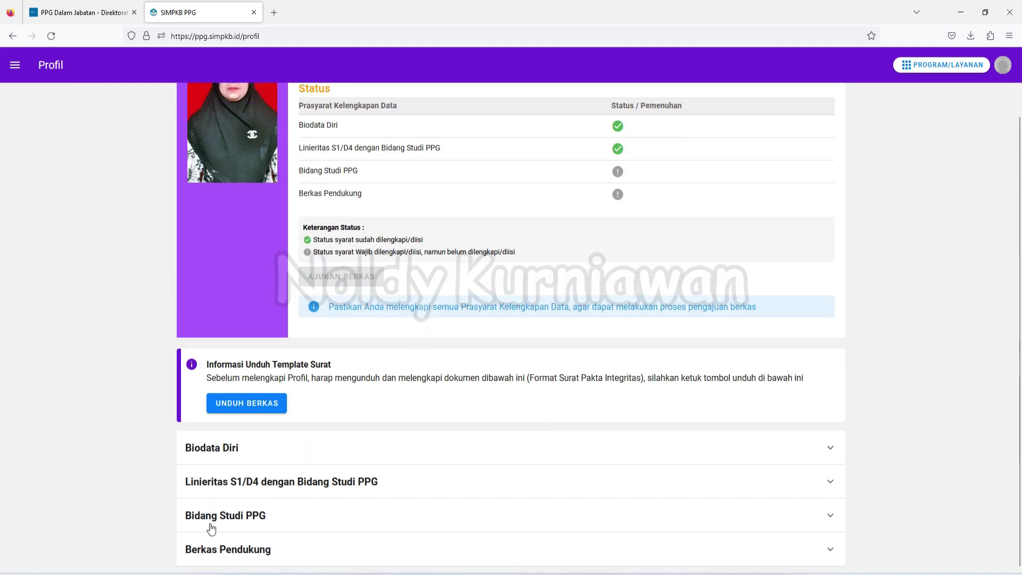
- Set Bidang Studi PPG to Pendidikan Guru Sekolah Dasar (PGSD), save it, dismiss the notification and collapse the section
left_click(832, 517)
scroll(847, 398, "down", 2)
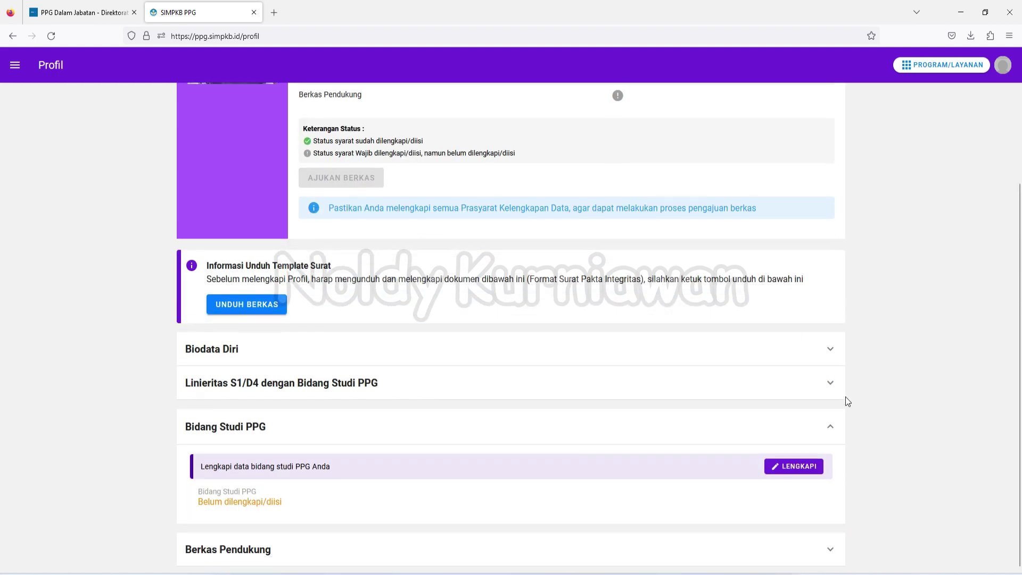
left_click(794, 469)
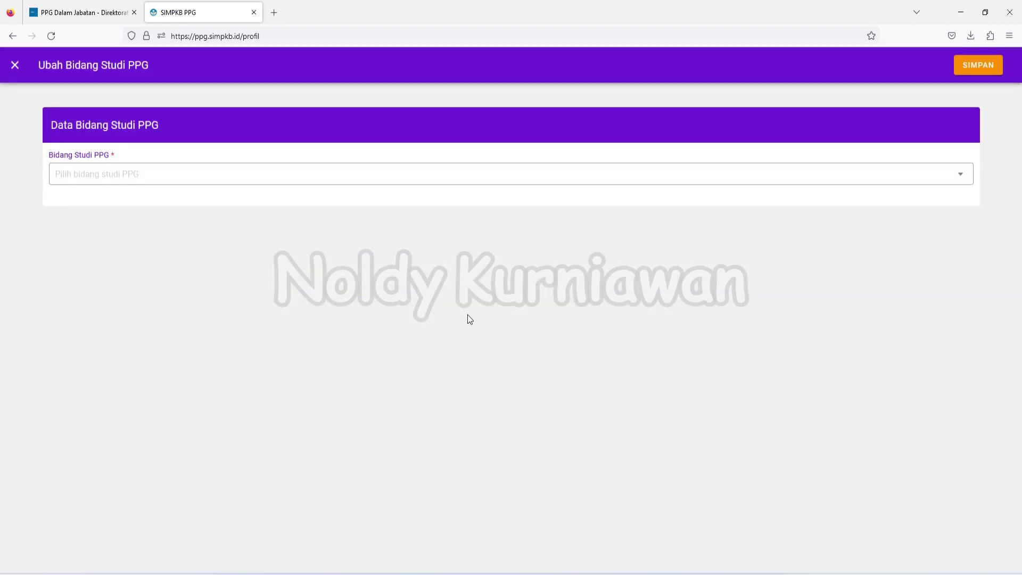
left_click(105, 170)
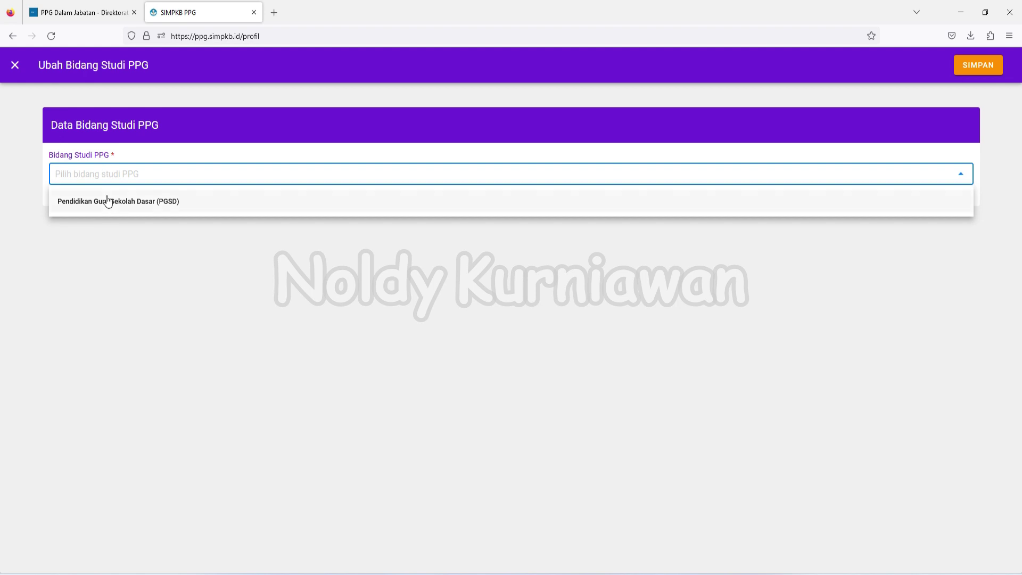
left_click(108, 201)
left_click(978, 66)
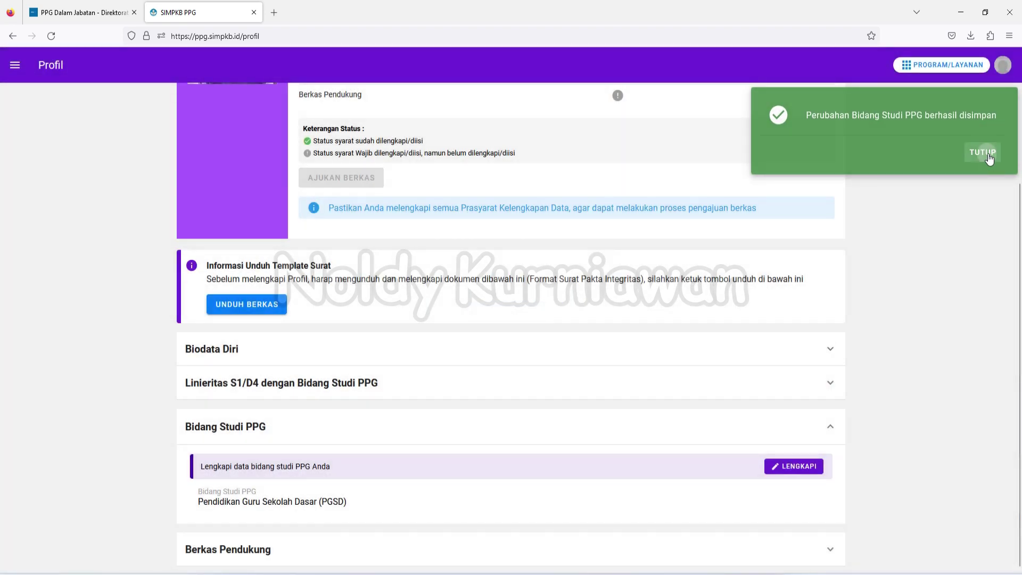
left_click(986, 154)
left_click(832, 427)
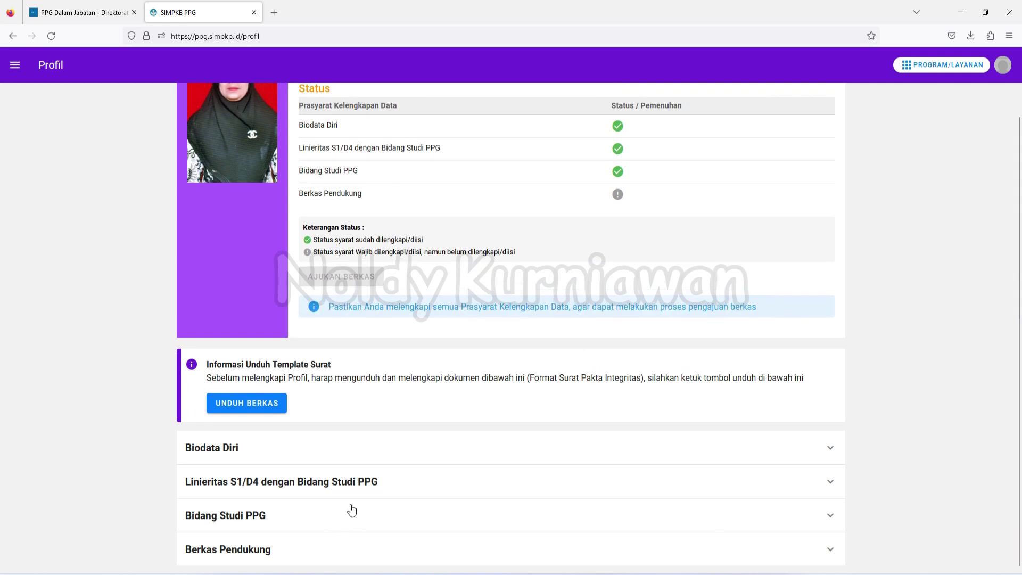
- Check the completeness status table again and expand the Berkas Pendukung section to show its required documents
scroll(641, 256, "up", 2)
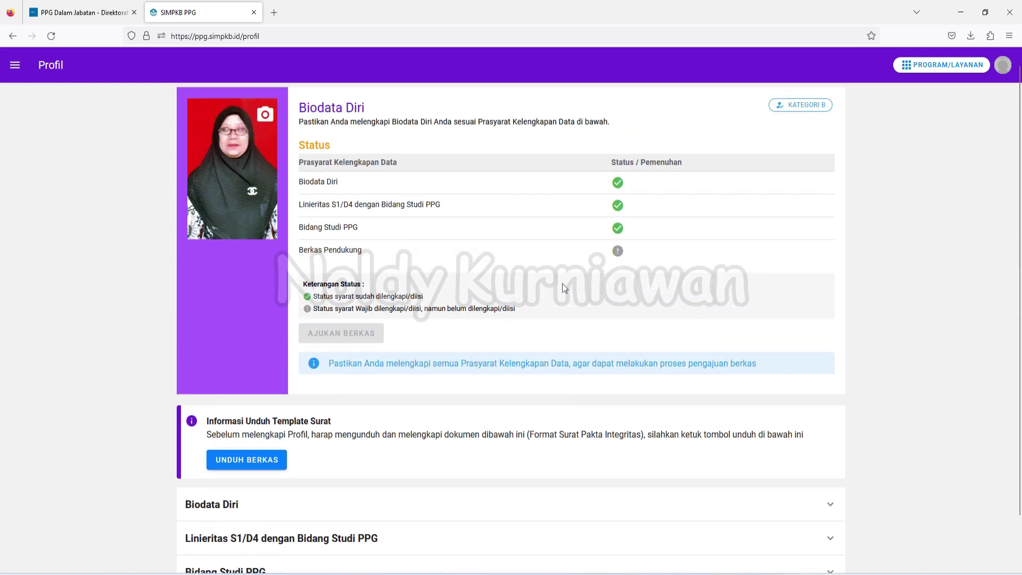
scroll(892, 447, "down", 2)
left_click(829, 549)
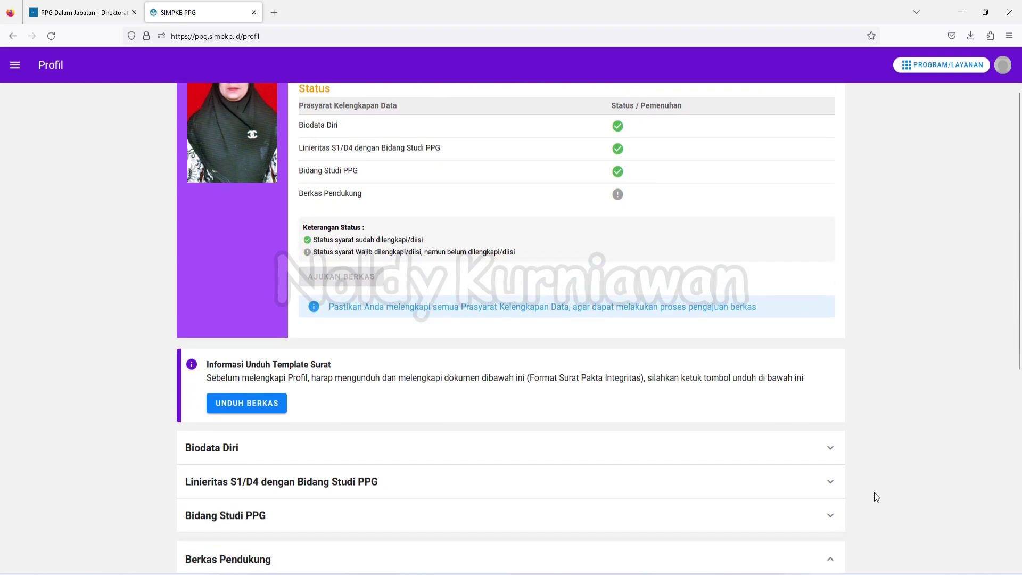
scroll(873, 491, "down", 10)
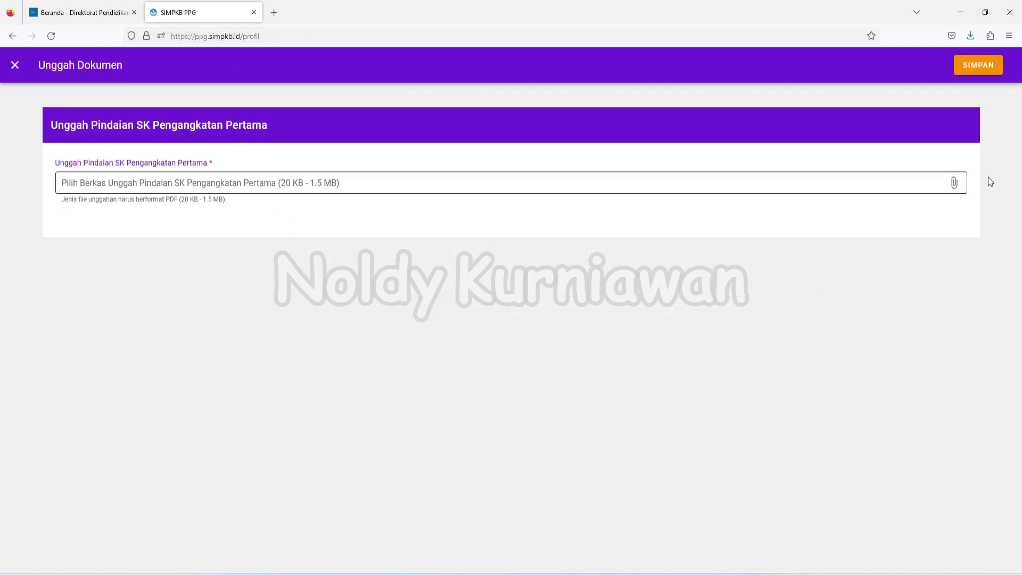
- Upload the SK PENGANGKATAN PNS PDF as Pindaian SK Pengangkatan Pertama and save it
left_click(953, 187)
left_click_drag(344, 16, 412, 77)
double_click(205, 199)
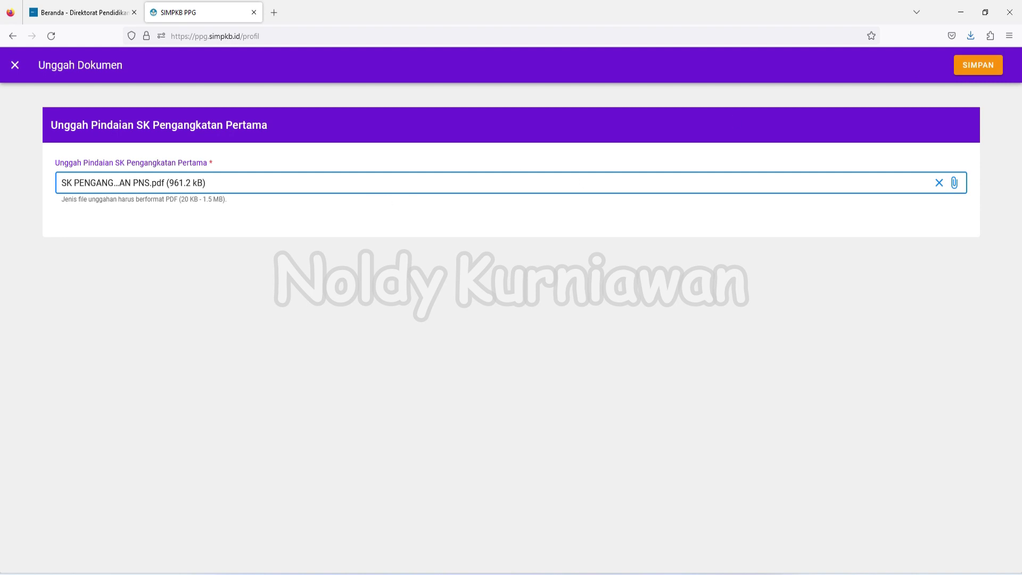
left_click(954, 183)
left_click(487, 342)
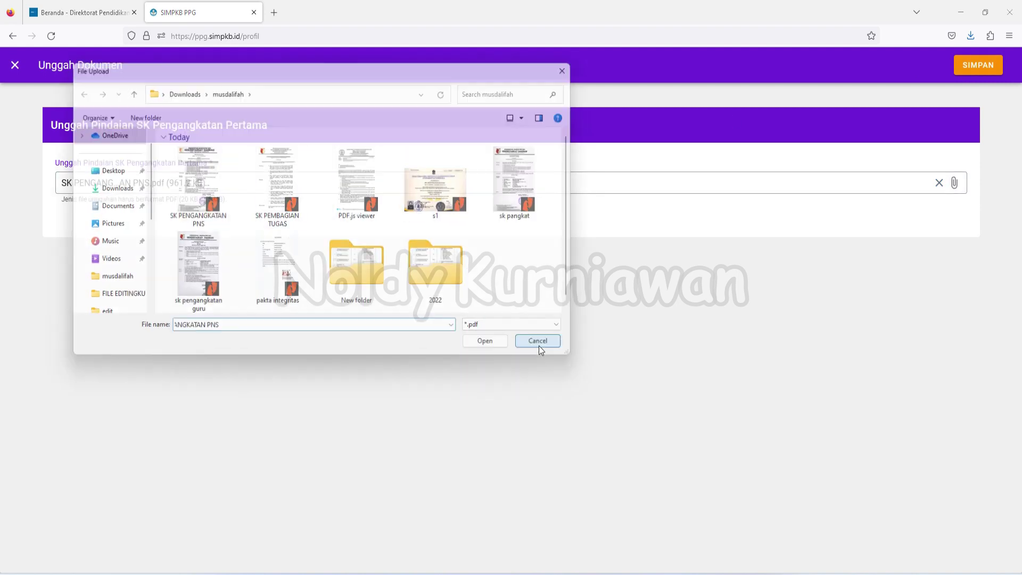
left_click(980, 66)
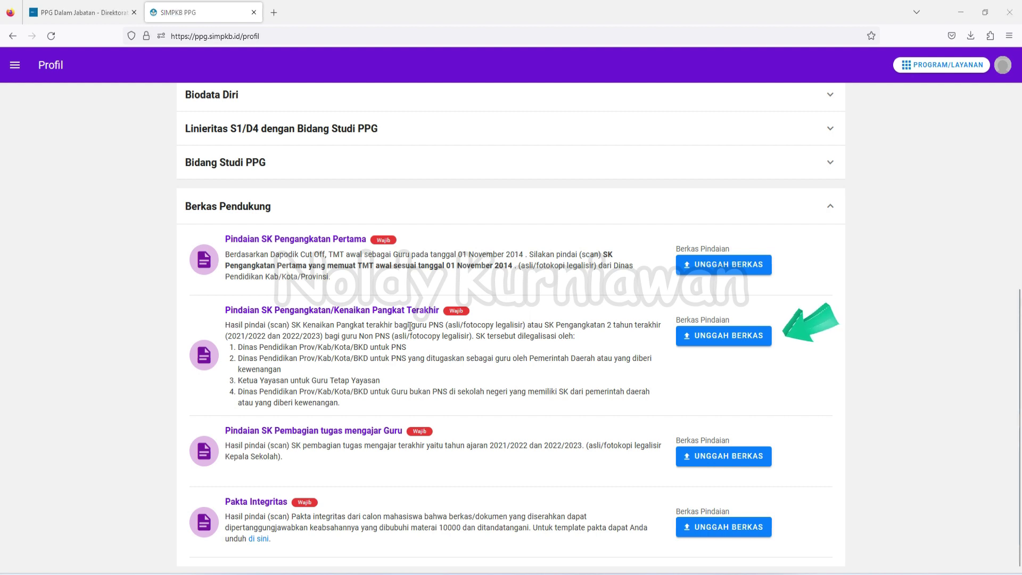
- Choose the sk pangkat PDF as the file for Pindaian SK Pengangkatan/Kenaikan Pangkat Terakhir
left_click(723, 335)
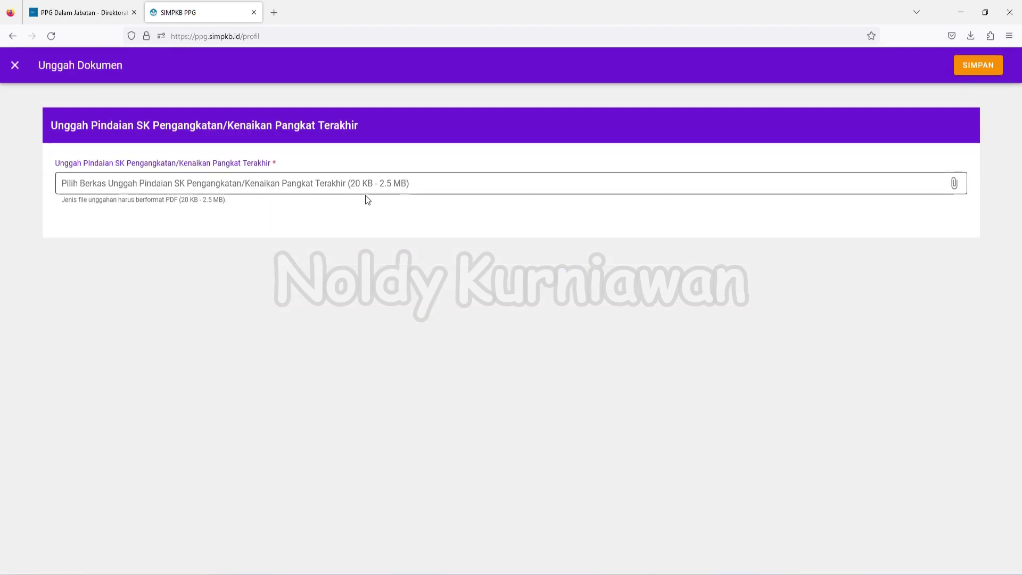
left_click(381, 184)
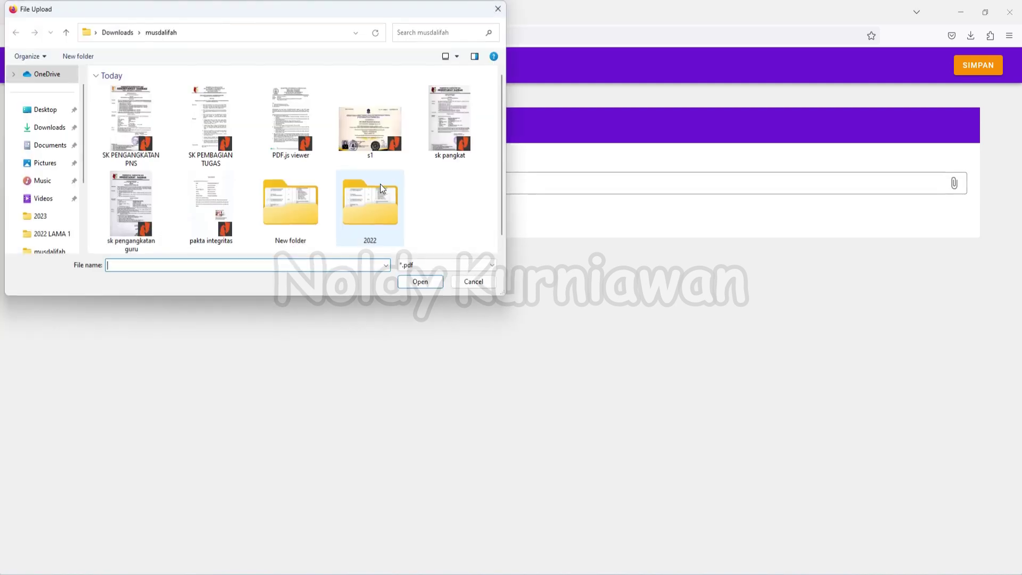
key("Escape")
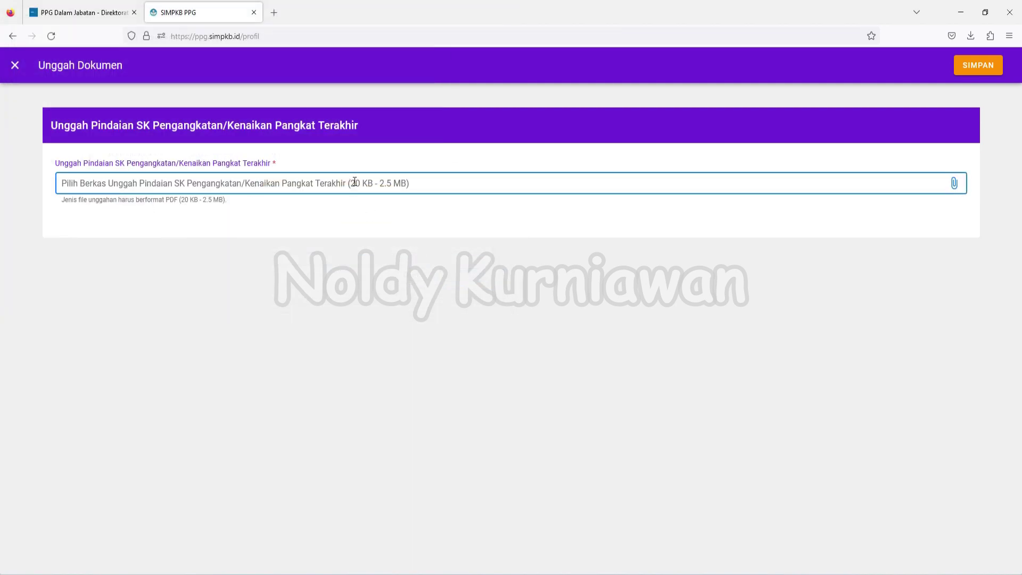
left_click(439, 183)
key("Escape")
left_click(419, 183)
double_click(440, 147)
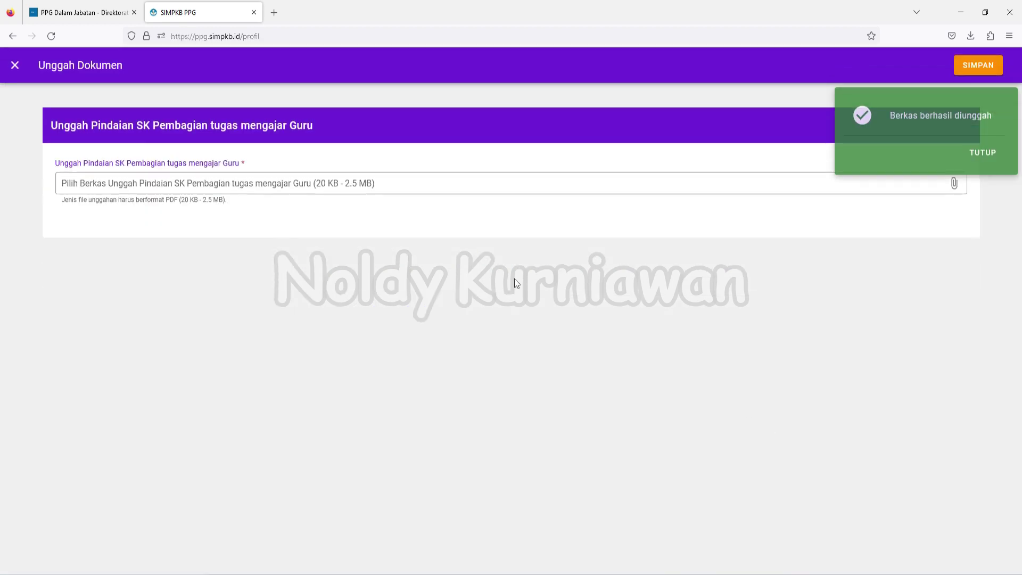
- Upload the SK PEMBAGIAN TUGAS PDF as Pindaian SK Pembagian tugas mengajar Guru and save it
left_click(953, 187)
left_click(229, 133)
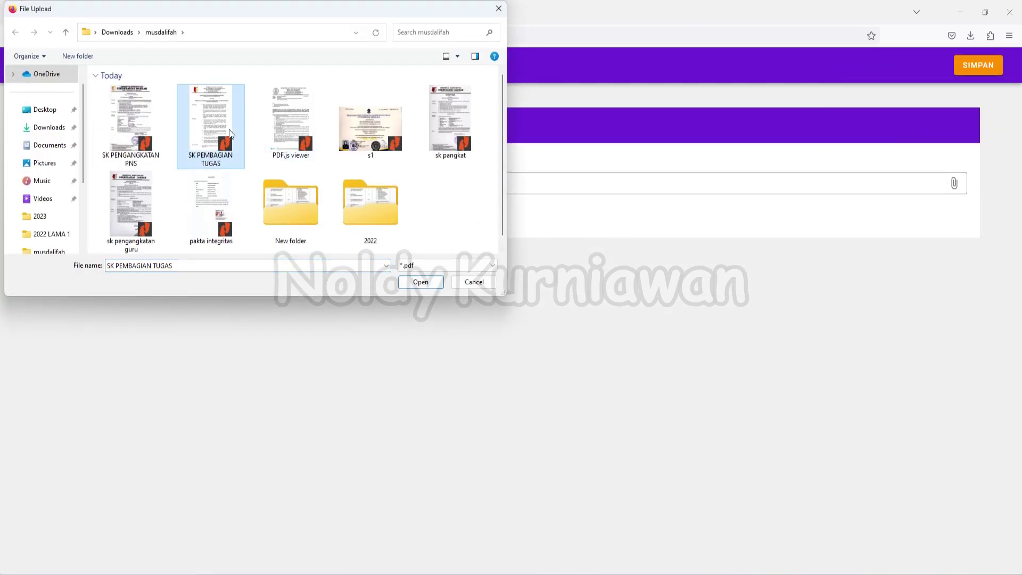
double_click(229, 130)
left_click(990, 70)
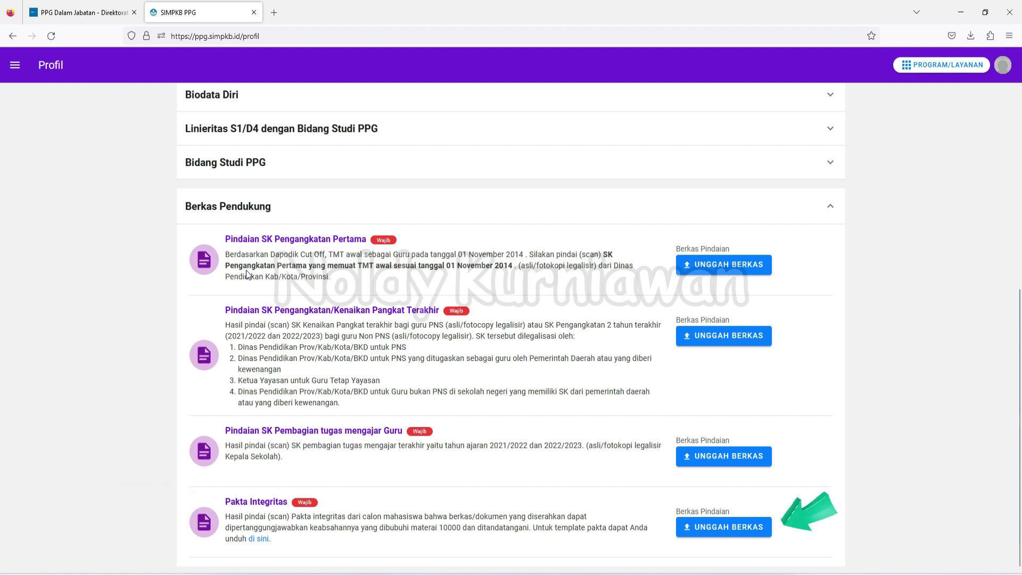
- Upload the pakta integritas PDF as the Pakta Integritas document, save it and dismiss the notification
left_click(724, 526)
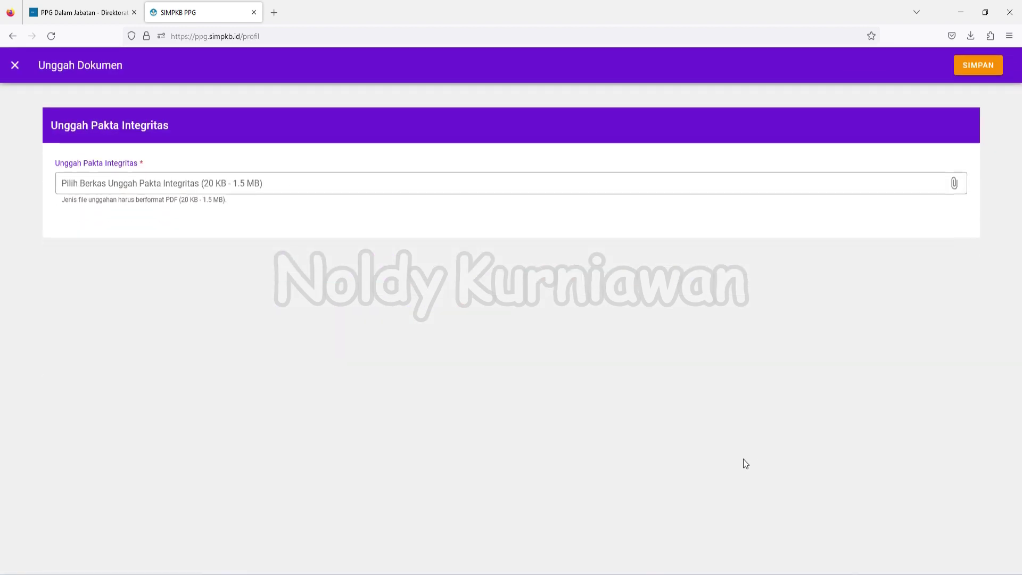
left_click(956, 189)
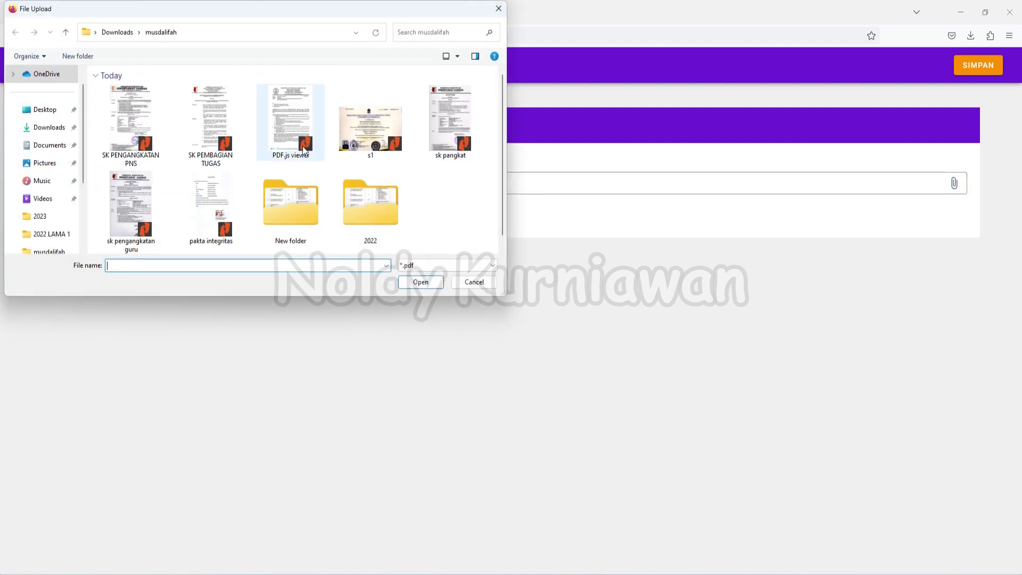
double_click(211, 205)
left_click(986, 71)
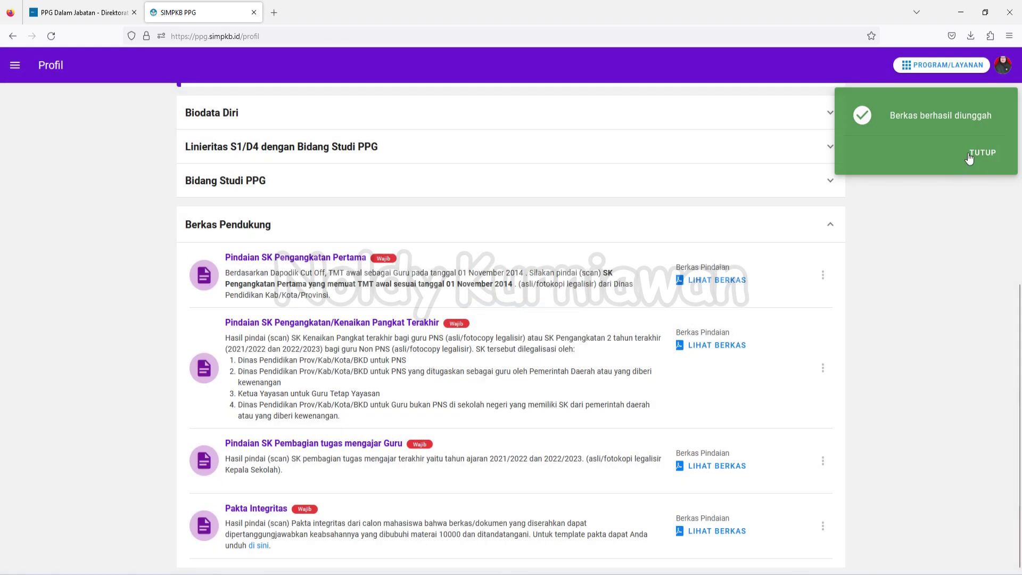
left_click(969, 156)
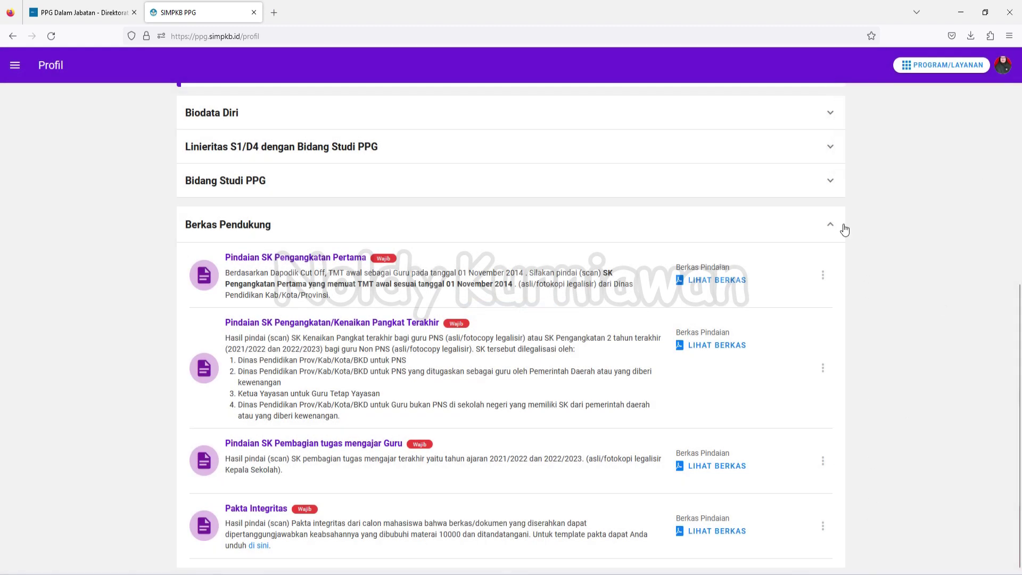
- Submit the completed profile files for verification with Ajukan Berkas, confirm the submission and dismiss the notification
scroll(849, 229, "up", 8)
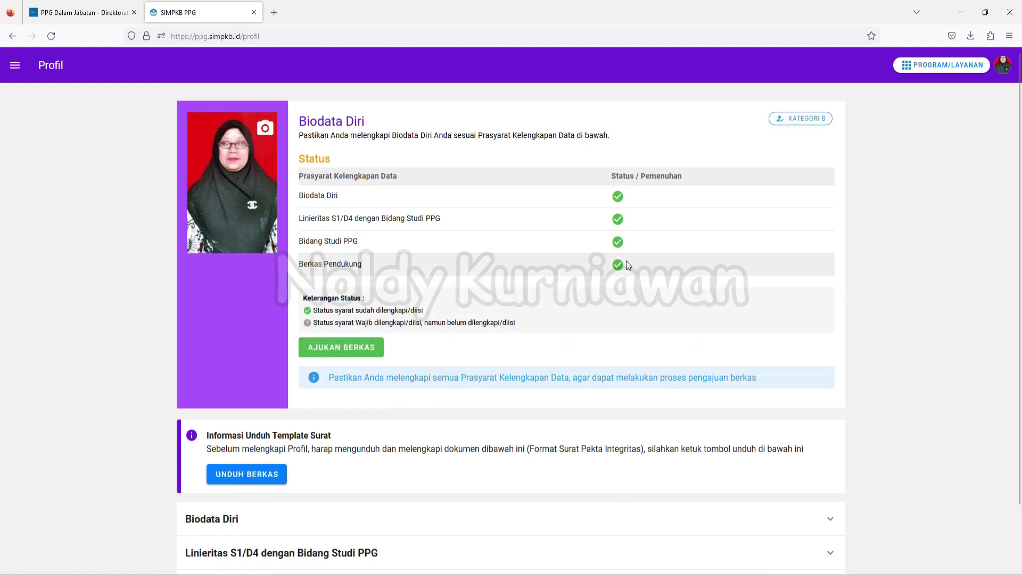
left_click(370, 349)
left_click(623, 351)
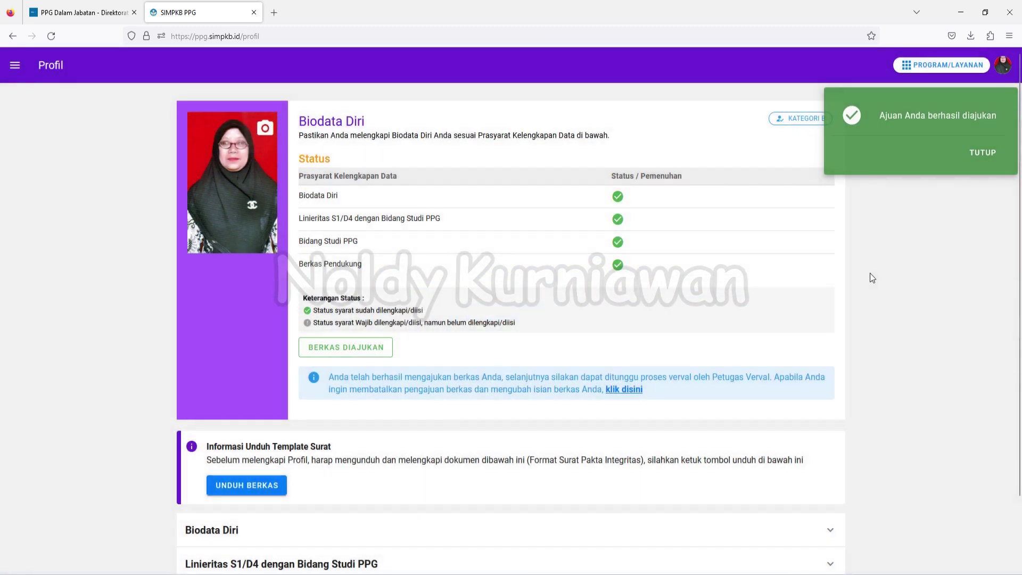
left_click(983, 154)
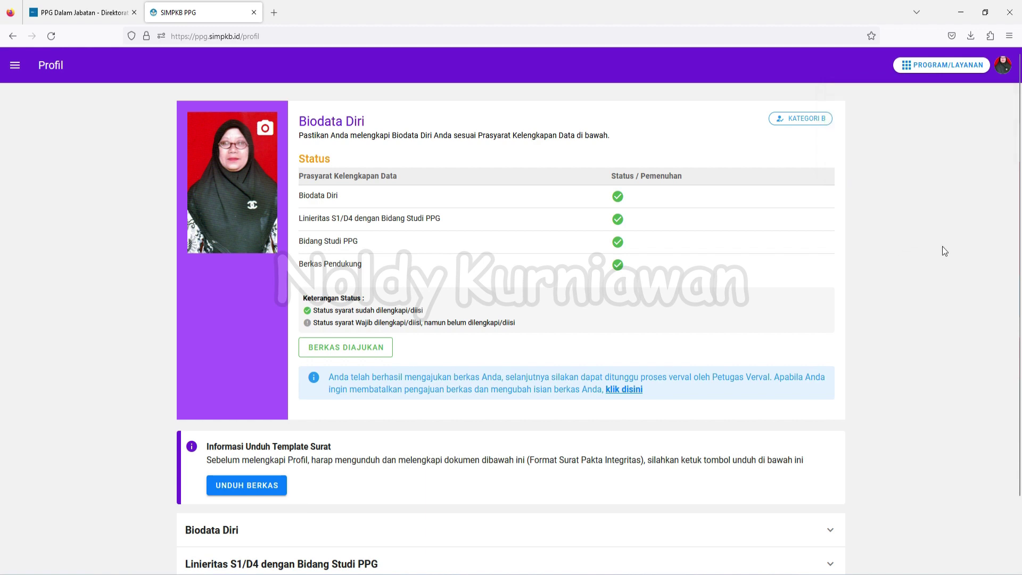
- Expand the Biodata Diri section to review the basic, institution and account information, then collapse it
scroll(766, 479, "down", 3)
left_click(826, 450)
scroll(904, 471, "down", 8)
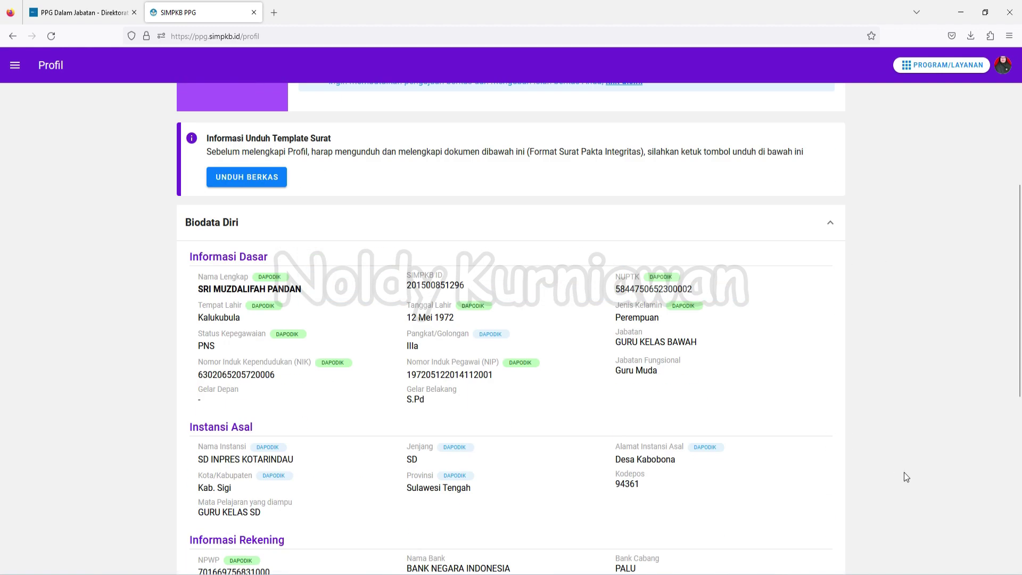
left_click(831, 226)
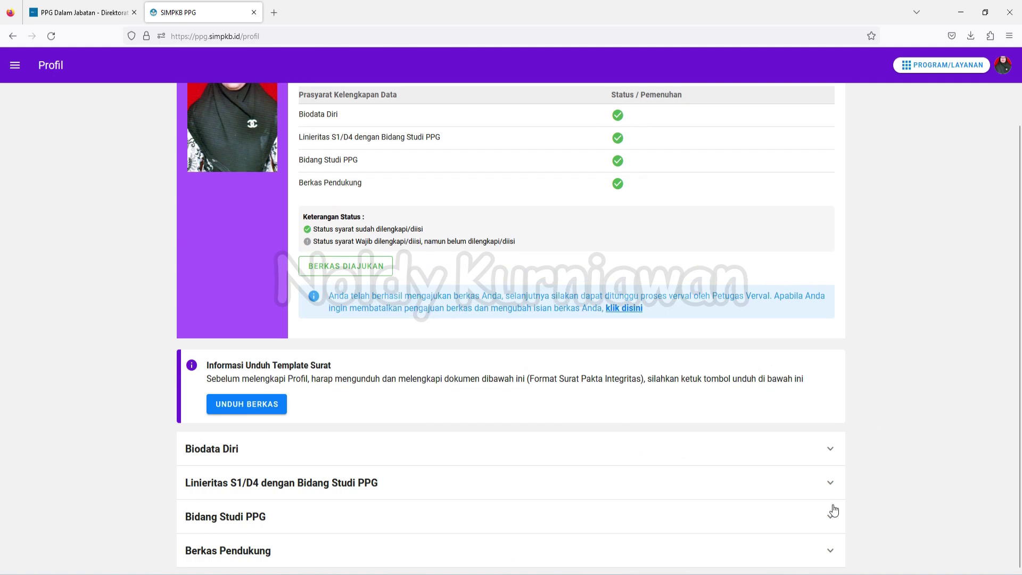
- Open the uploaded Pindaian SK Pengangkatan Pertama from Berkas Pendukung, examine its pages and close the PDF
left_click(831, 550)
scroll(878, 508, "down", 4)
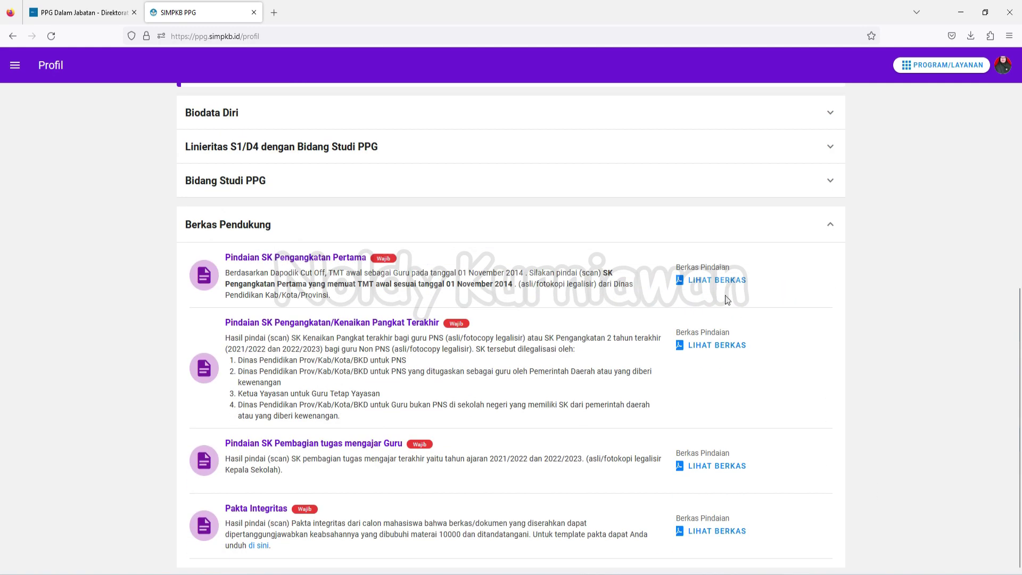
left_click(719, 289)
scroll(716, 264, "down", 10)
scroll(684, 275, "down", 3)
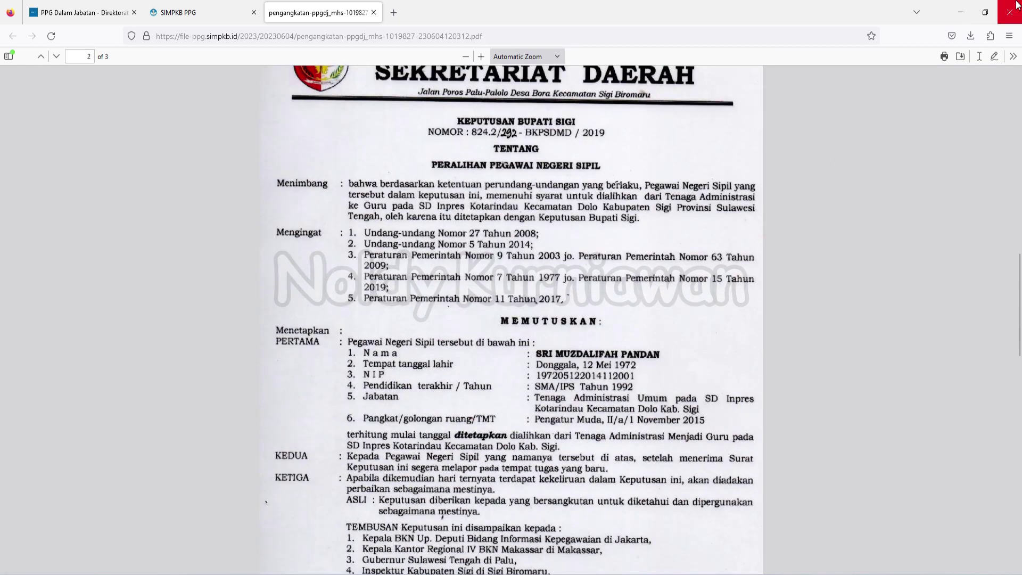
left_click(374, 12)
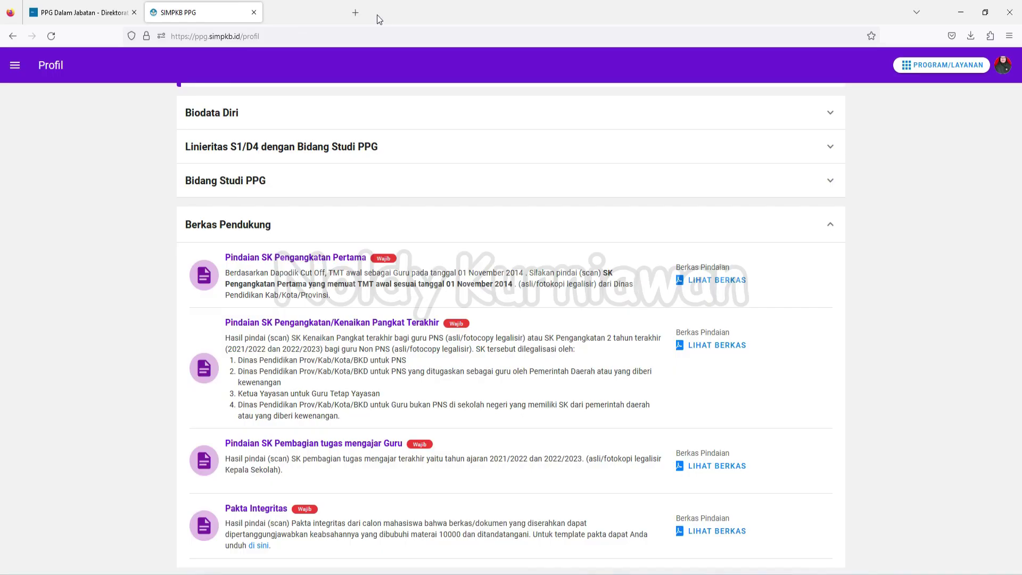
- Open the uploaded Pindaian SK Pengangkatan/Kenaikan Pangkat Terakhir, check the promotion decree's contents and close the PDF
left_click(715, 345)
scroll(618, 294, "down", 7)
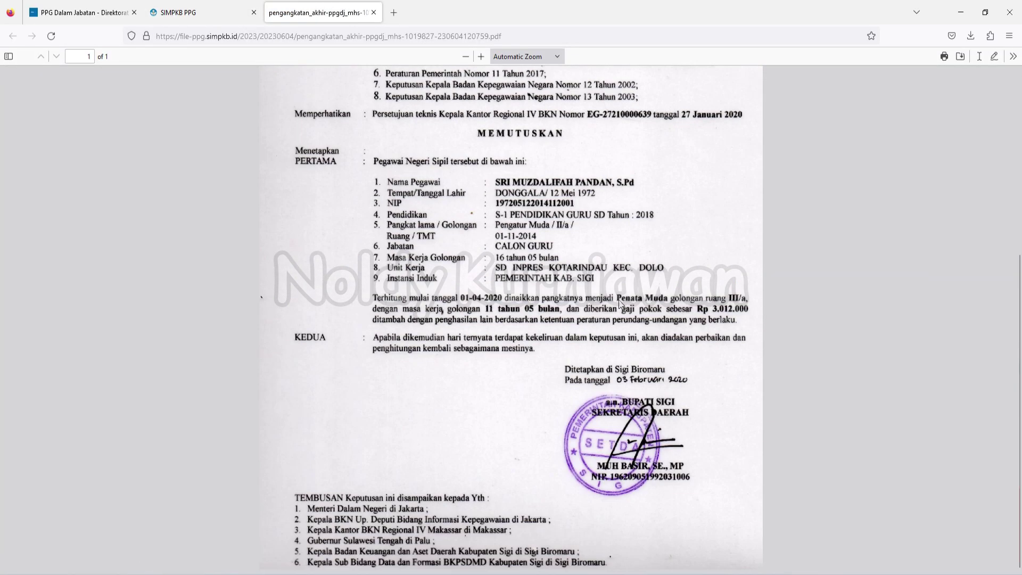
scroll(617, 301, "up", 7)
left_click(373, 12)
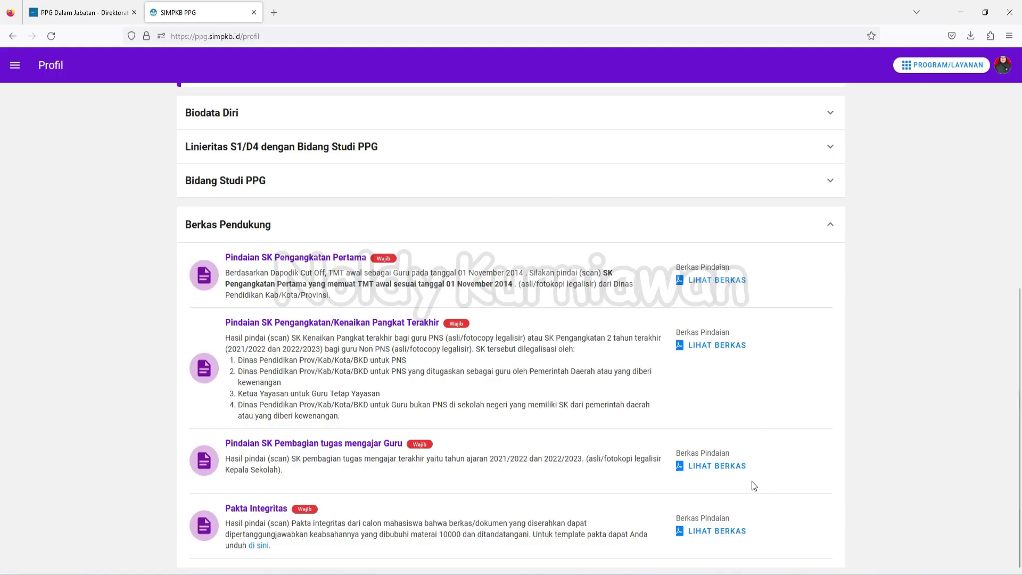
- Open the uploaded Pindaian SK Pembagian tugas mengajar Guru, read through to the teacher assignment table and close the PDF
left_click(743, 469)
scroll(646, 305, "down", 15)
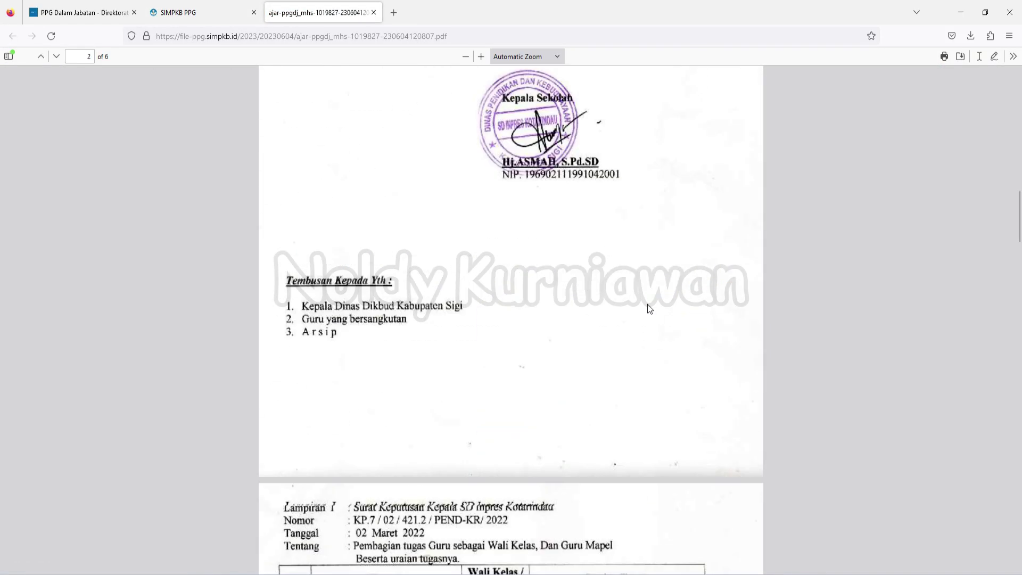
scroll(647, 302, "down", 15)
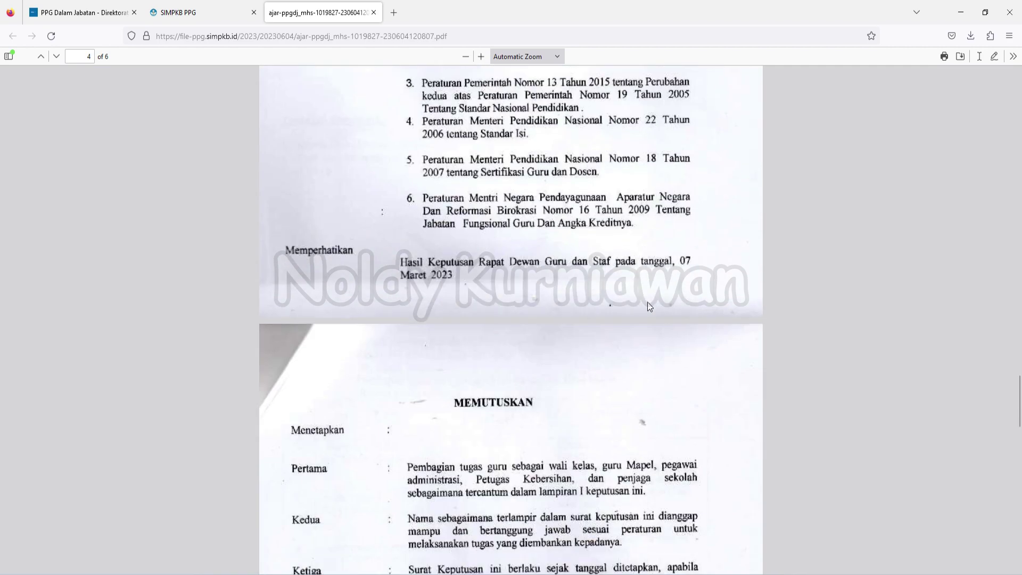
scroll(648, 305, "down", 10)
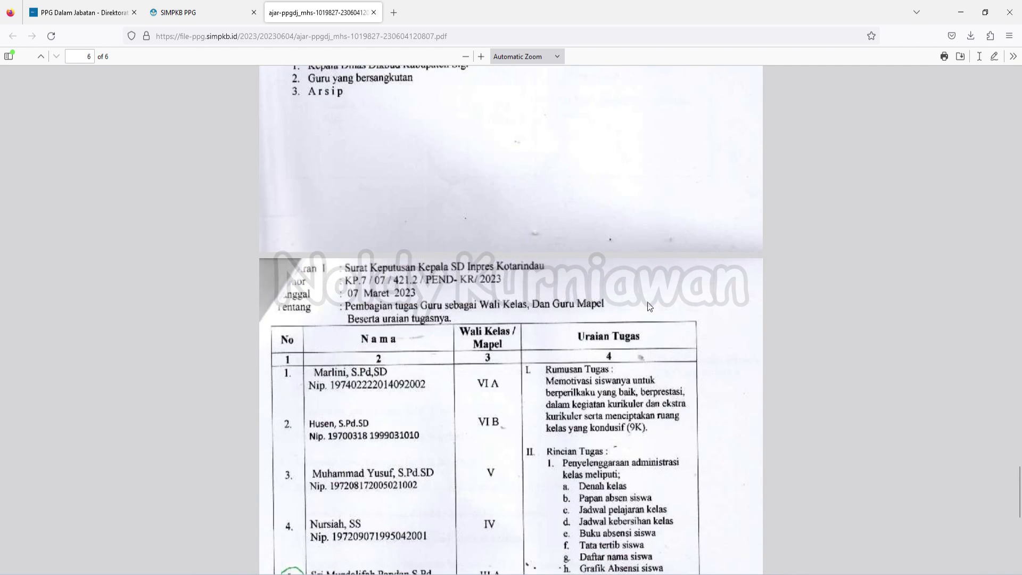
scroll(648, 302, "down", 5)
scroll(648, 302, "up", 5)
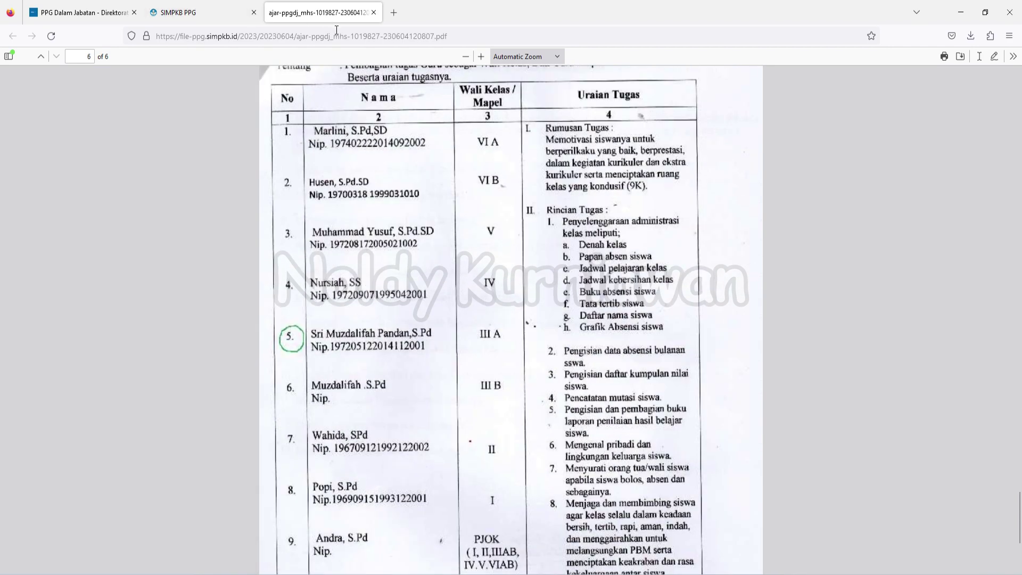
left_click(374, 13)
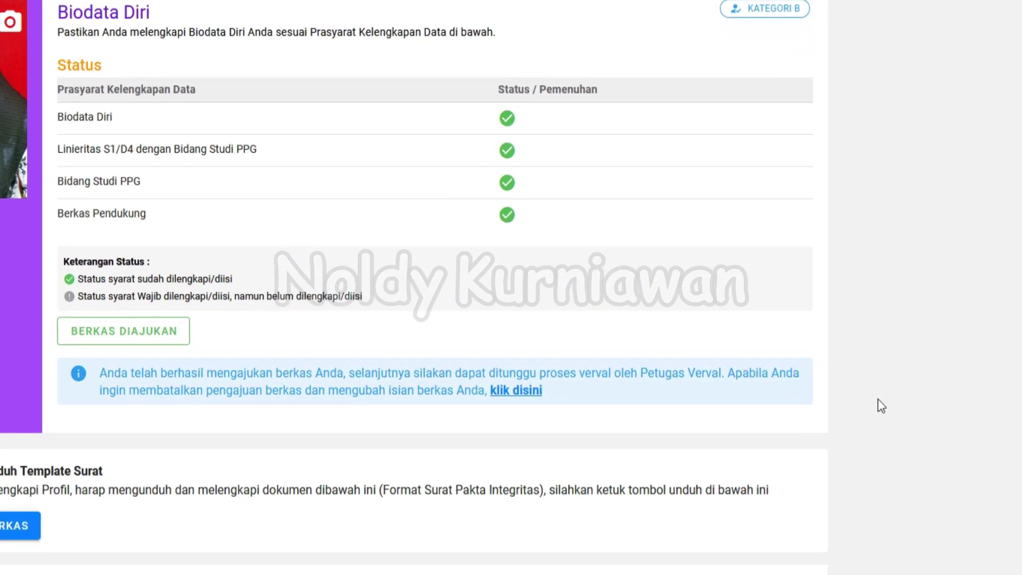